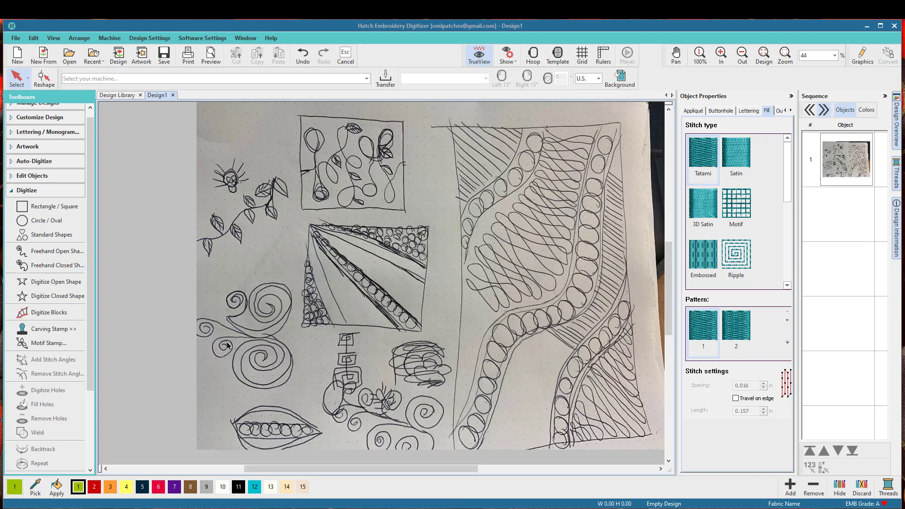
Step: Draw a circle on the empty canvas beside the scanned doodle and select it
scroll(226, 345, up, 1)
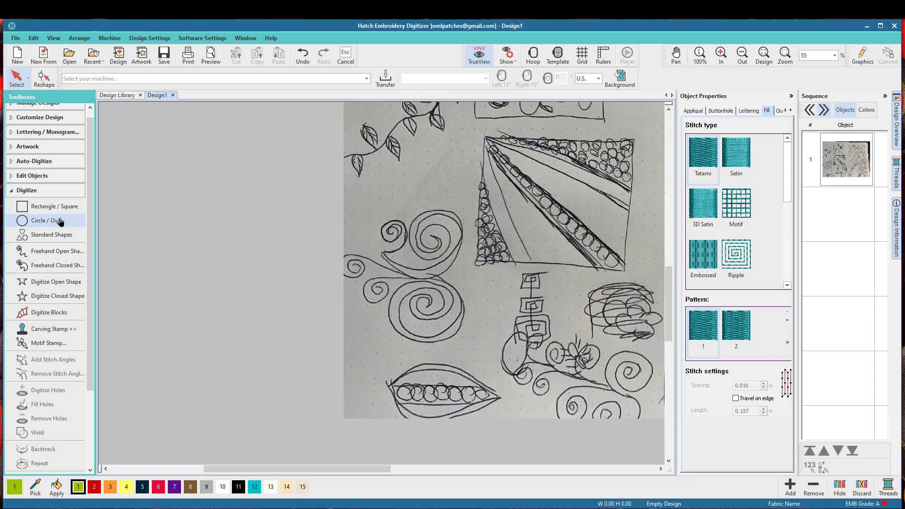
click(75, 220)
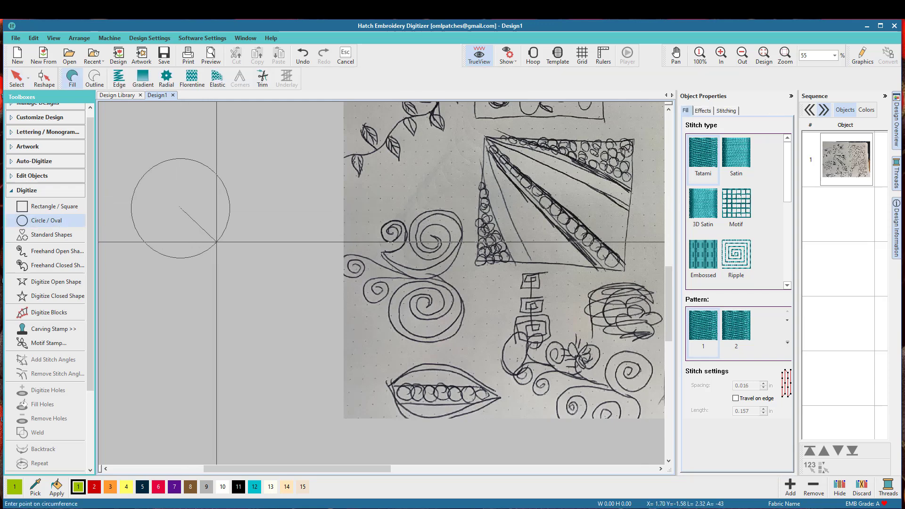
click(240, 209)
click(14, 78)
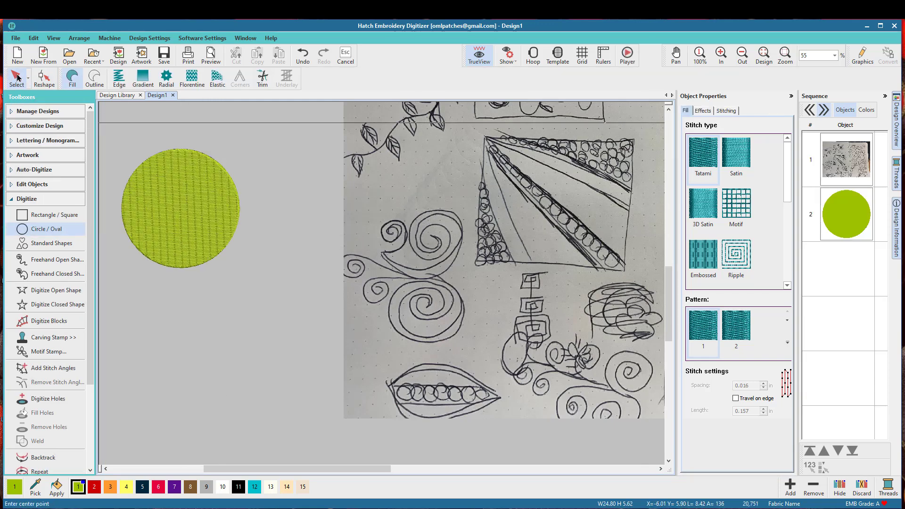
click(142, 182)
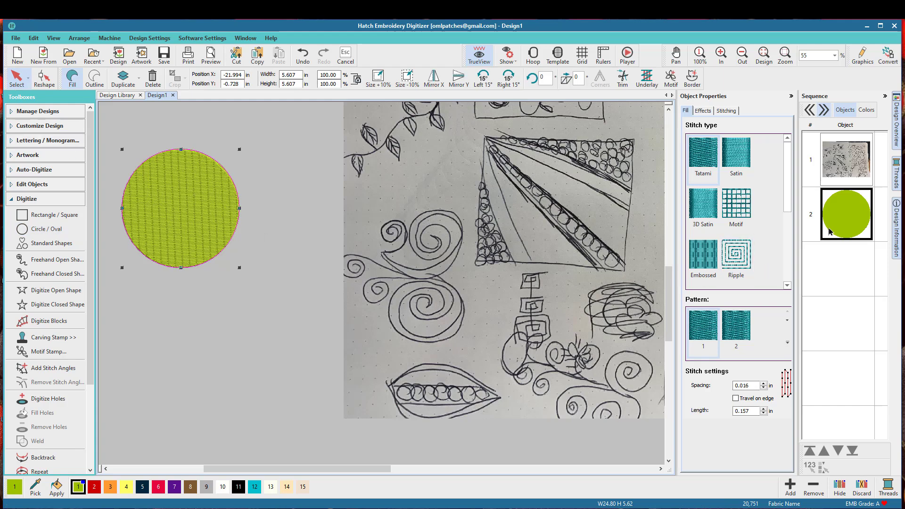
Step: Give the circle a Ripple fill with 1.969 in spacing, forming one wide spiral
scroll(725, 226, down, 3)
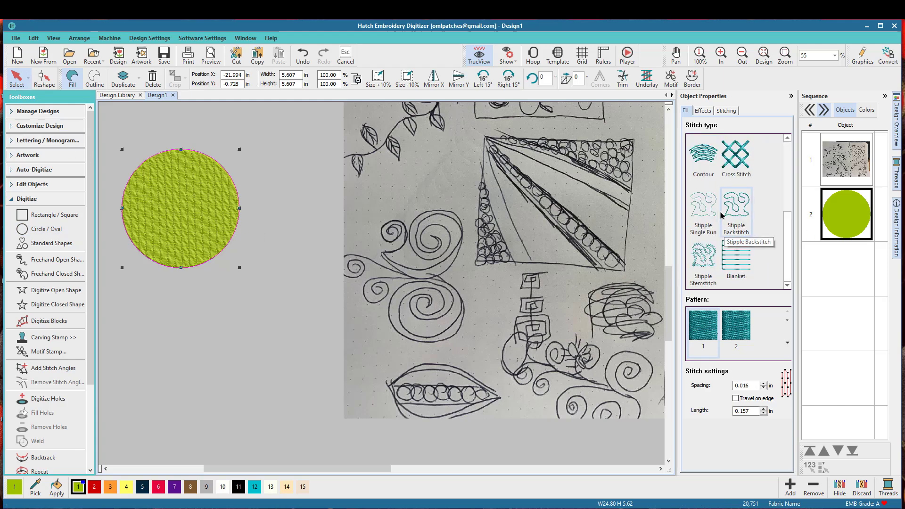
scroll(724, 236, up, 3)
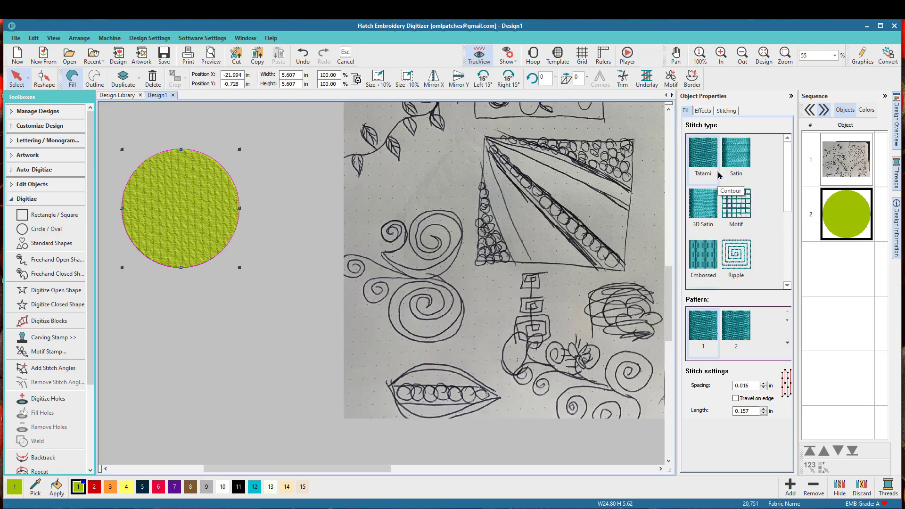
click(739, 256)
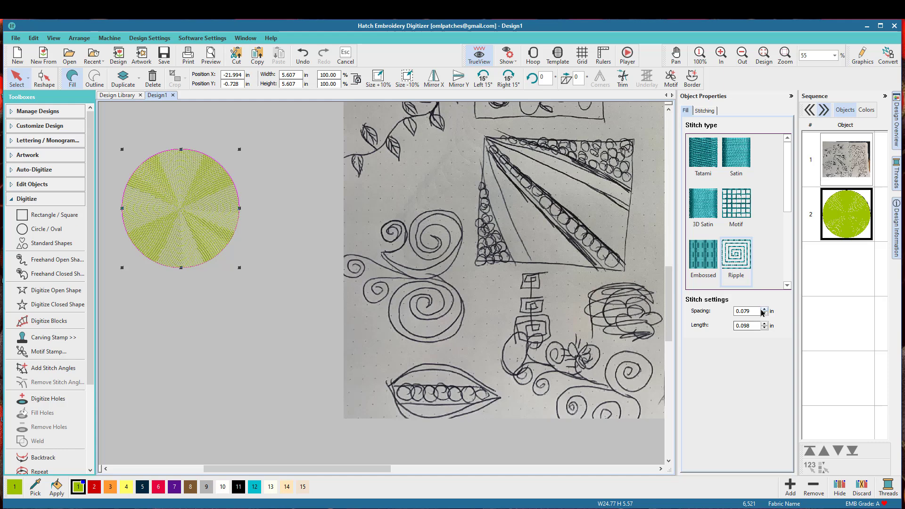
drag(755, 310, 724, 309)
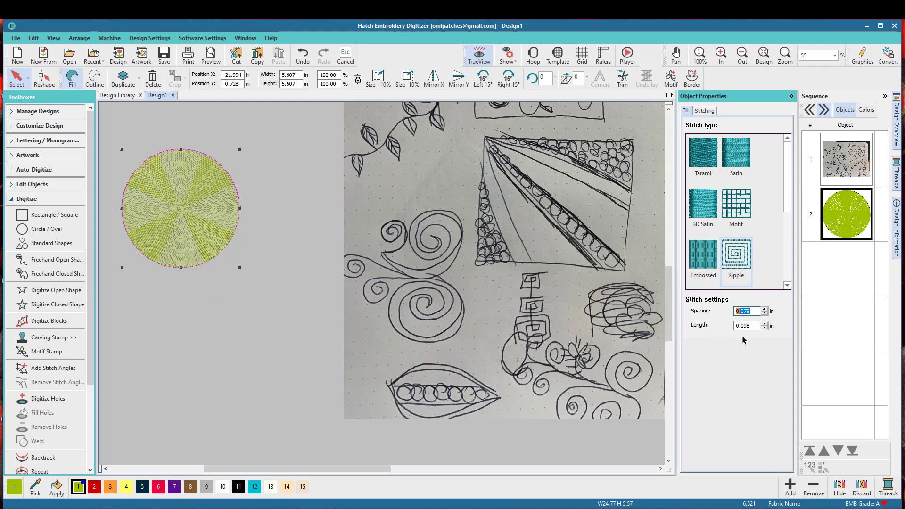
text(2)
key(Return)
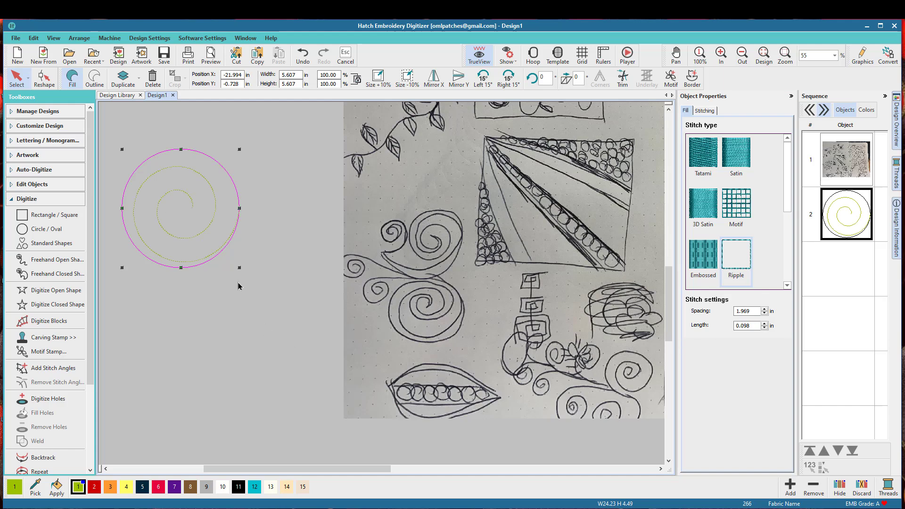
Step: Colour the spiral black and shrink it to about 4.3 in
click(238, 487)
click(210, 364)
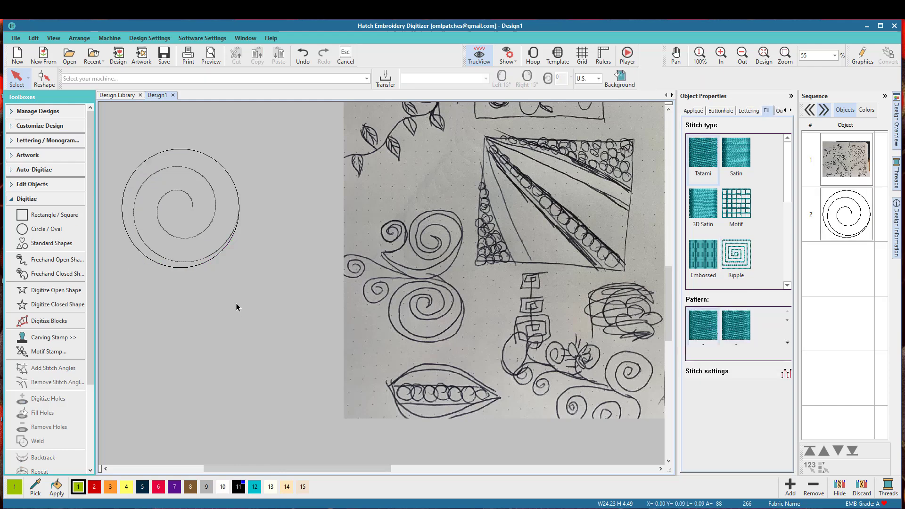
click(239, 242)
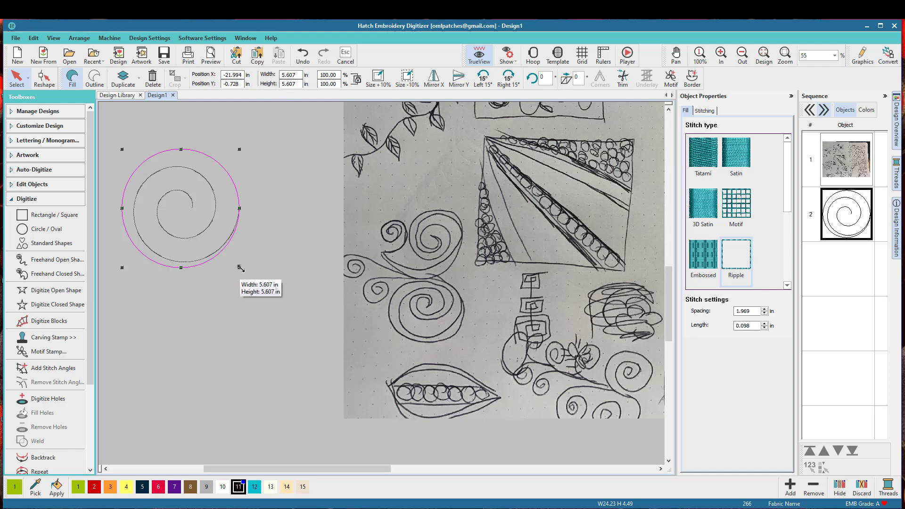
drag(238, 265, 223, 244)
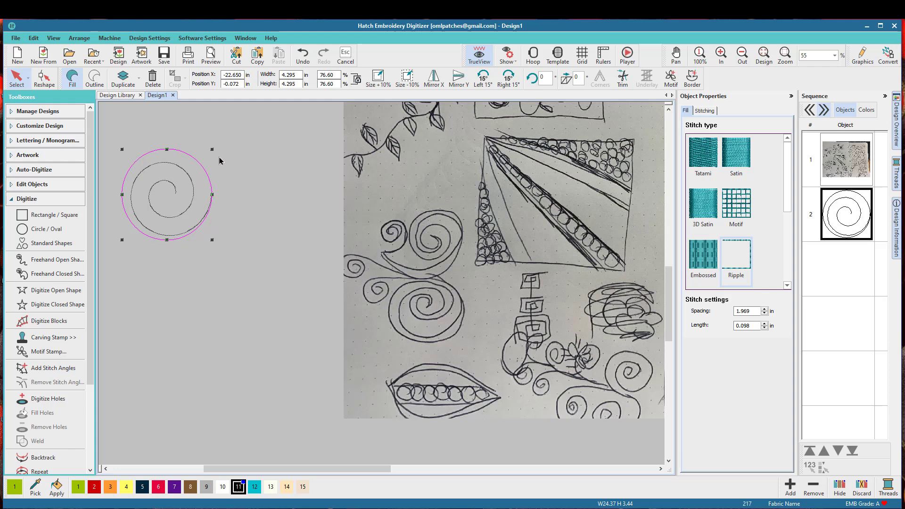
Step: Tighten the ripple spacing to 1.000 in for more rings
click(737, 312)
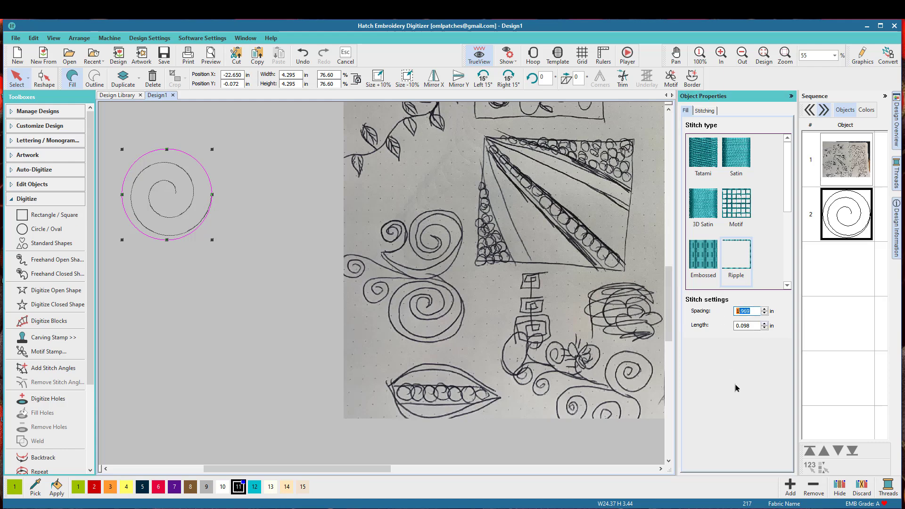
text(1)
key(Return)
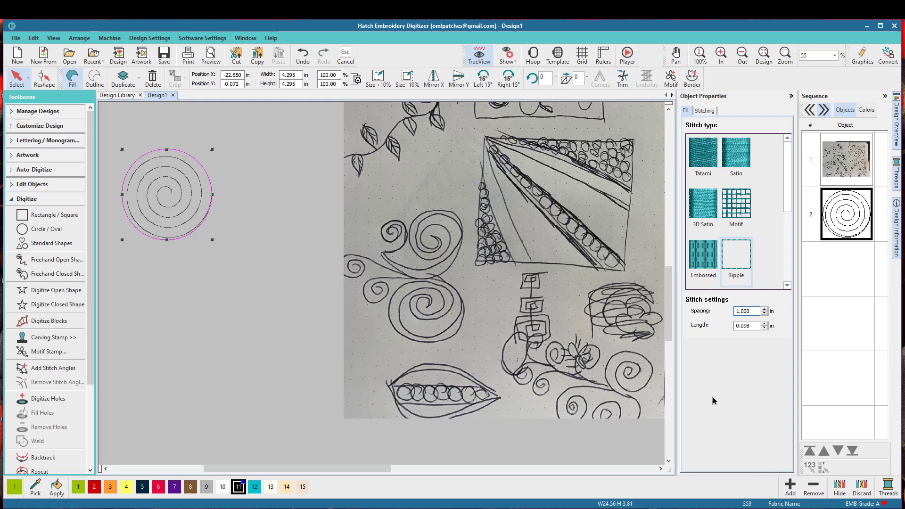
click(232, 291)
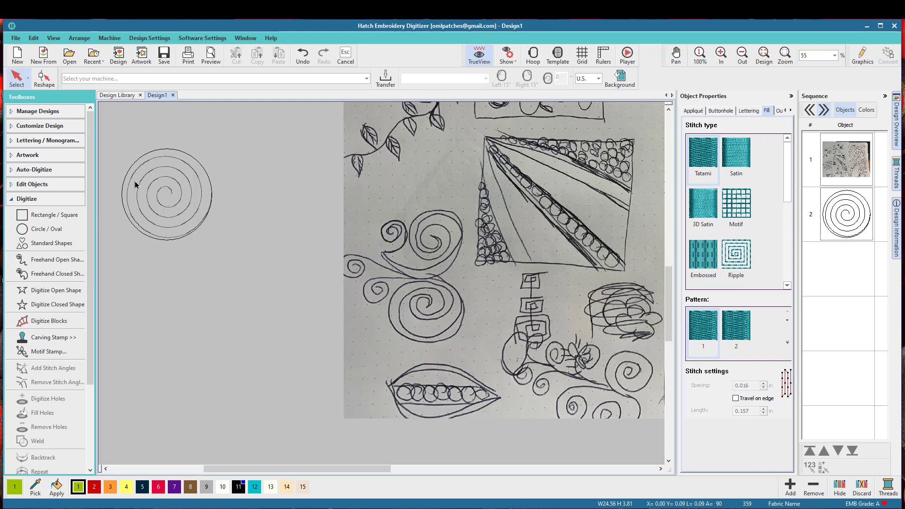
scroll(391, 304, down, 1)
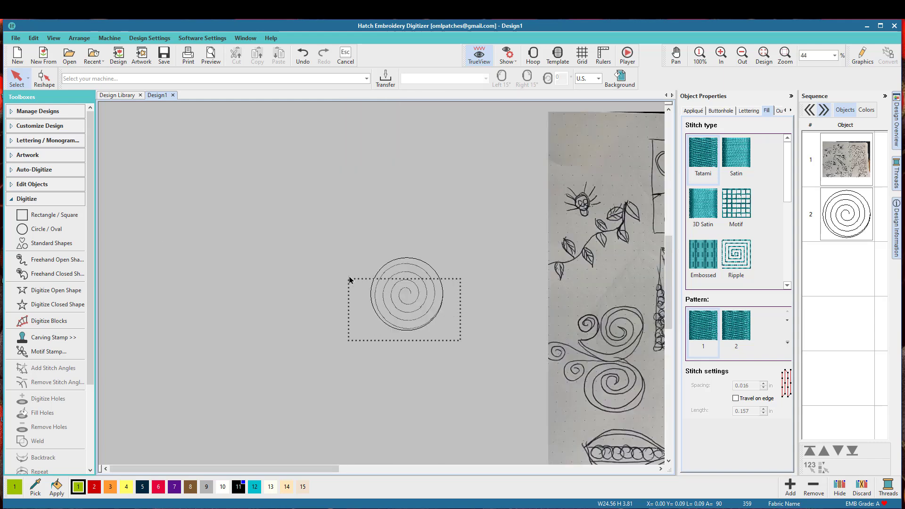
Step: Move the spiral circle upward and deselect it
drag(350, 280, 412, 225)
click(439, 332)
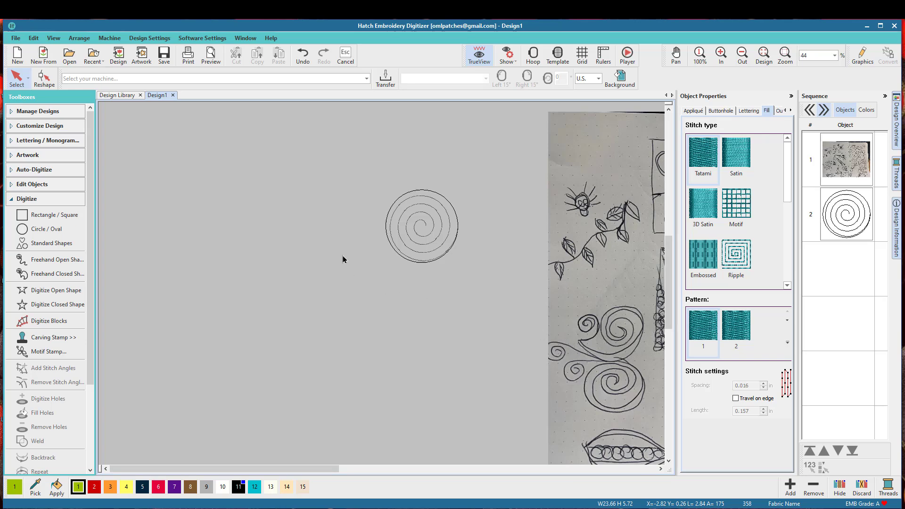
scroll(398, 230, up, 1)
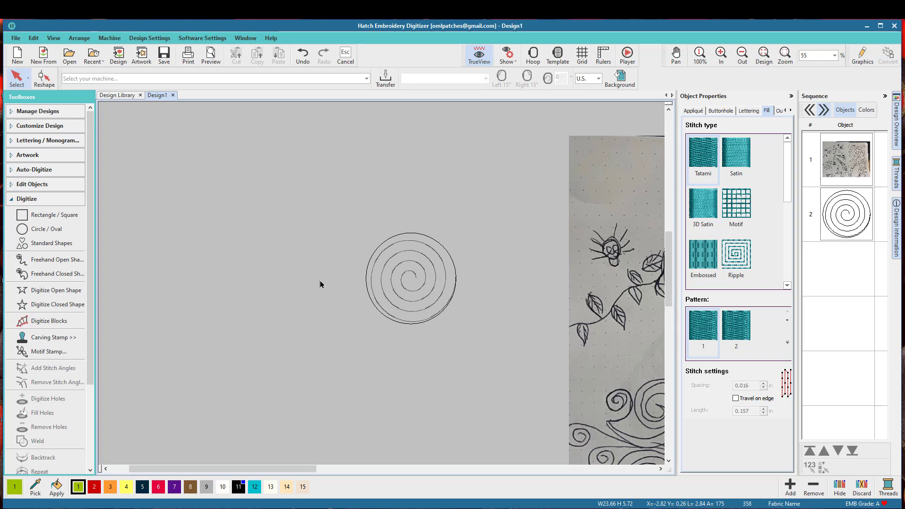
Step: Start an open running-stitch line at the spiral's inner end, tracing its inner turn
click(62, 294)
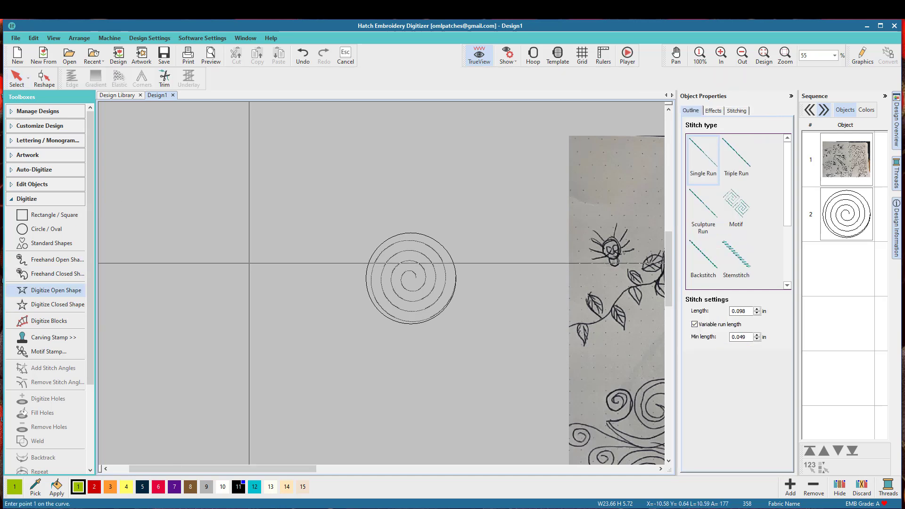
scroll(414, 279, up, 6)
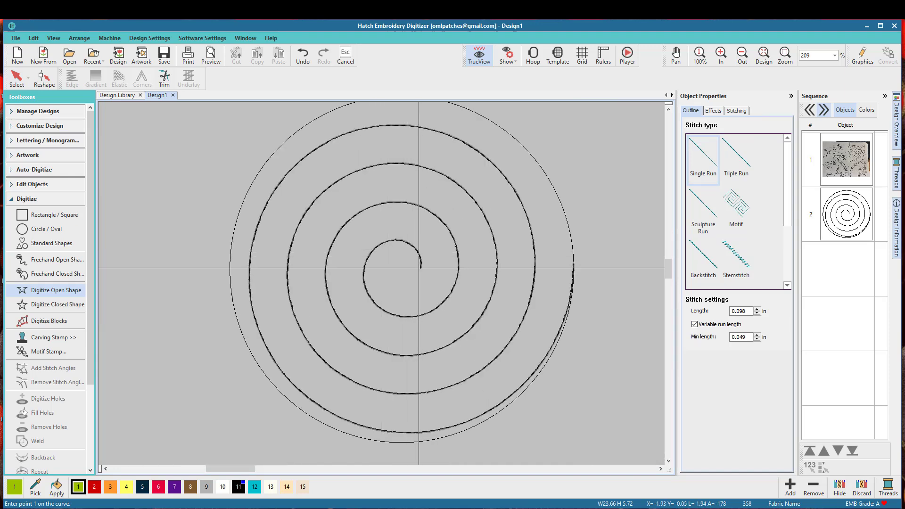
click(420, 268)
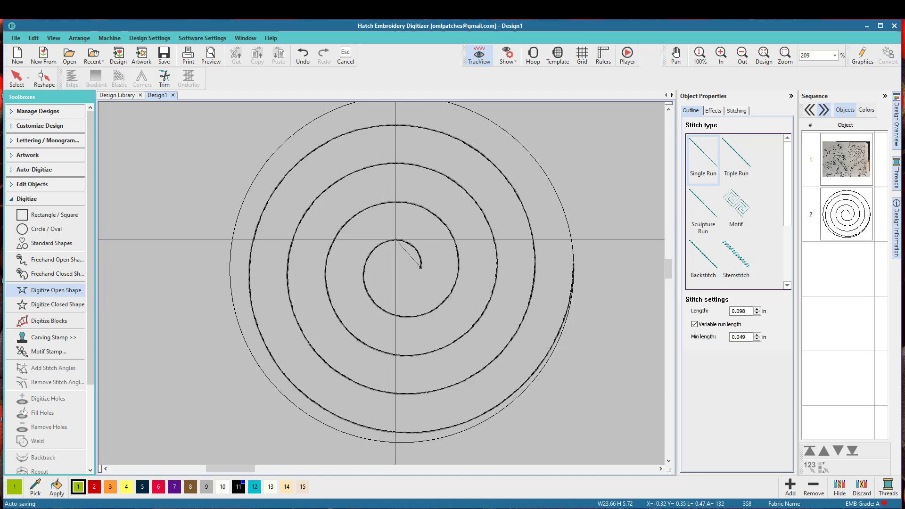
click(395, 239)
click(363, 270)
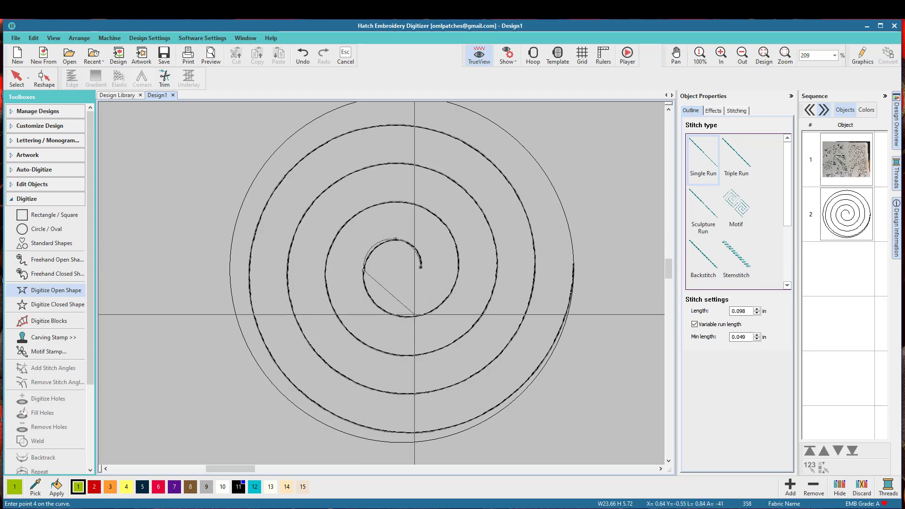
click(409, 317)
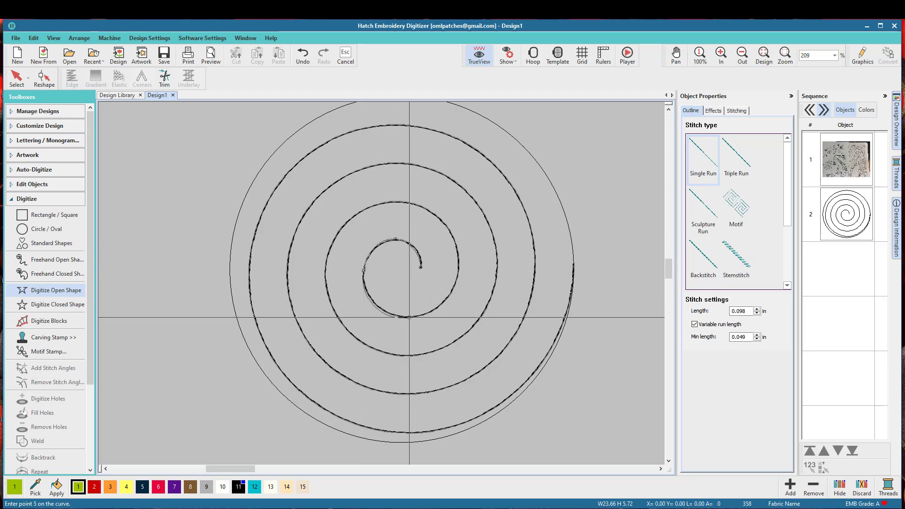
click(459, 269)
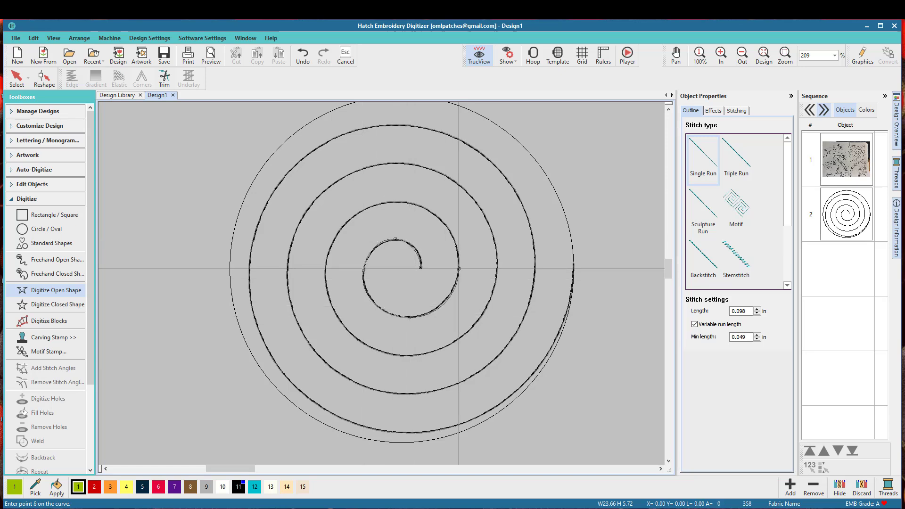
click(438, 219)
Step: Trace the outer turn, drop a stray point, and finish with a straight tail
click(370, 206)
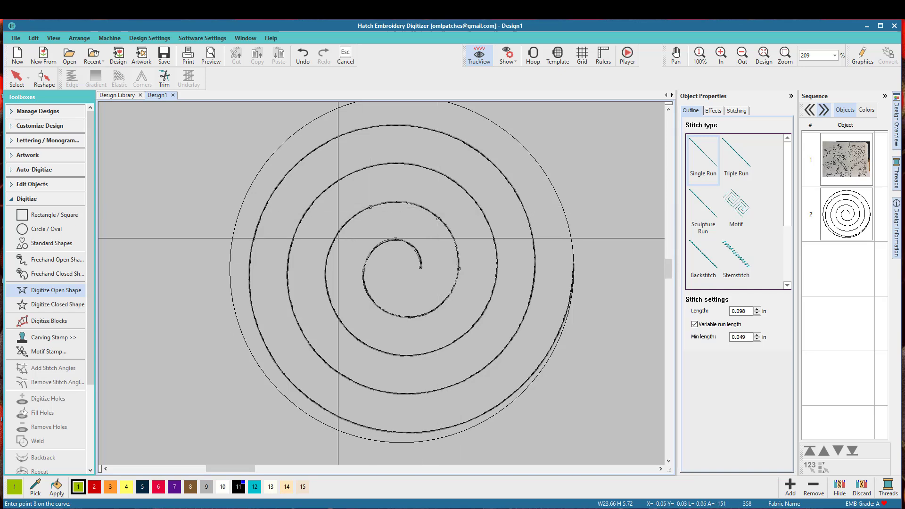
click(325, 266)
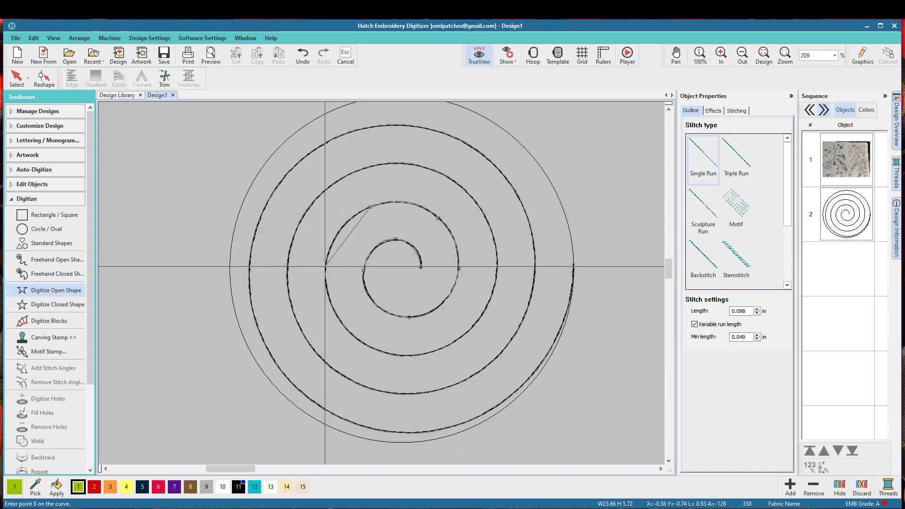
click(354, 337)
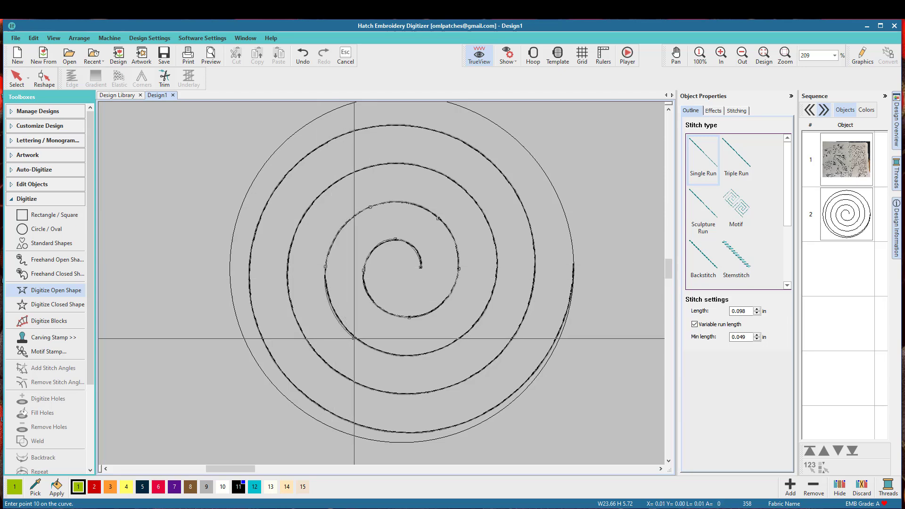
click(422, 353)
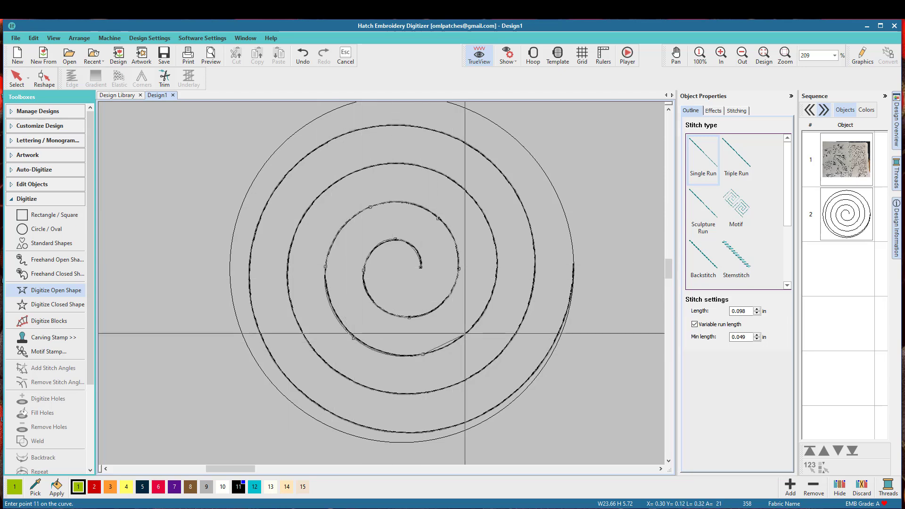
click(486, 308)
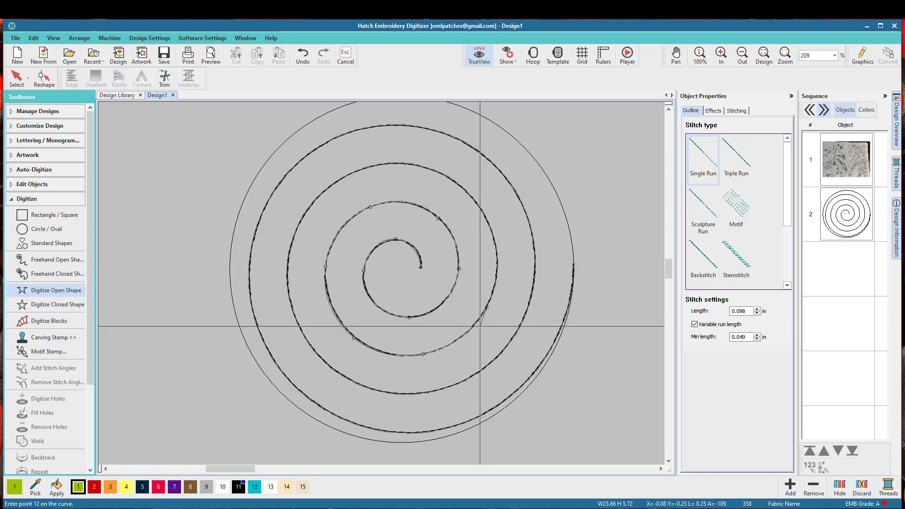
key(BackSpace)
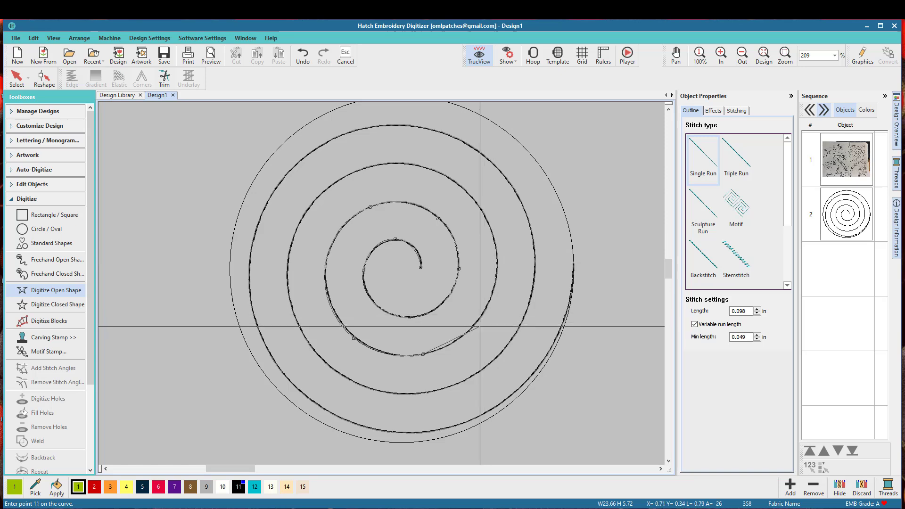
click(591, 358)
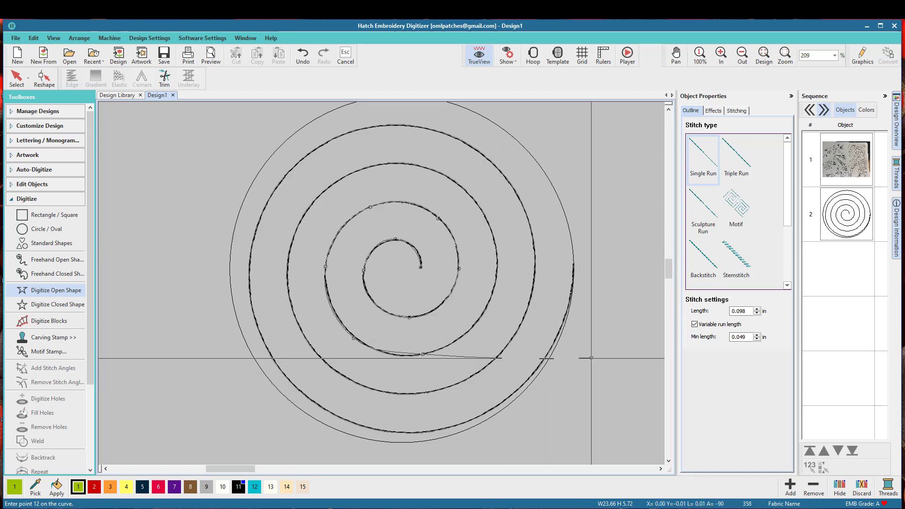
key(Return)
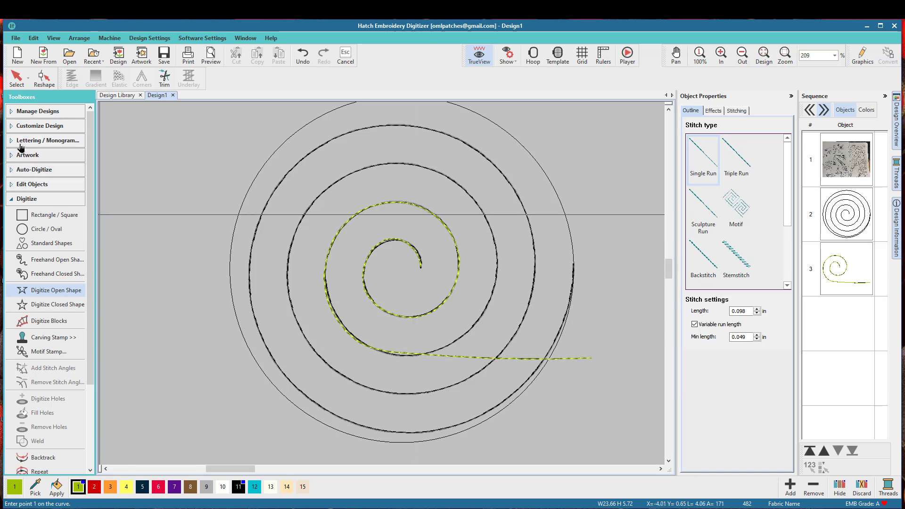
Step: Colour the traced spiral orange, mirror it horizontally, and place it below the spiral circle
click(16, 81)
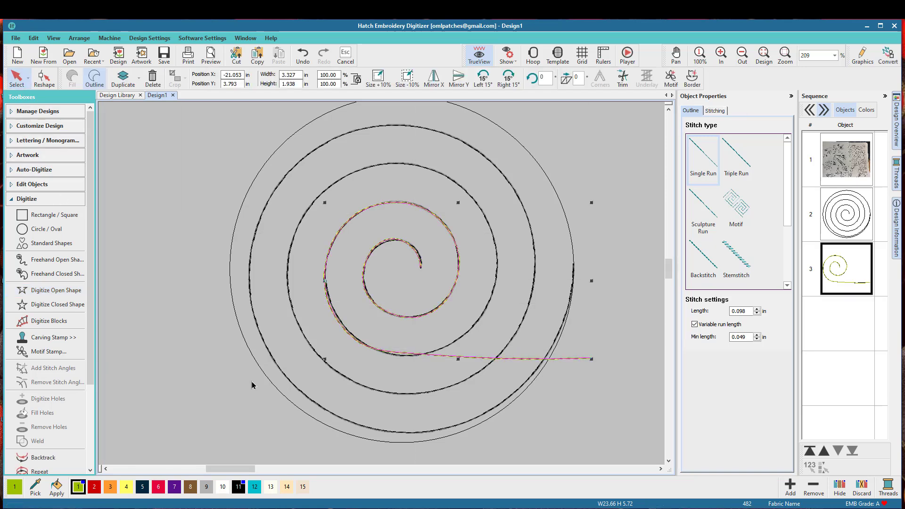
click(112, 486)
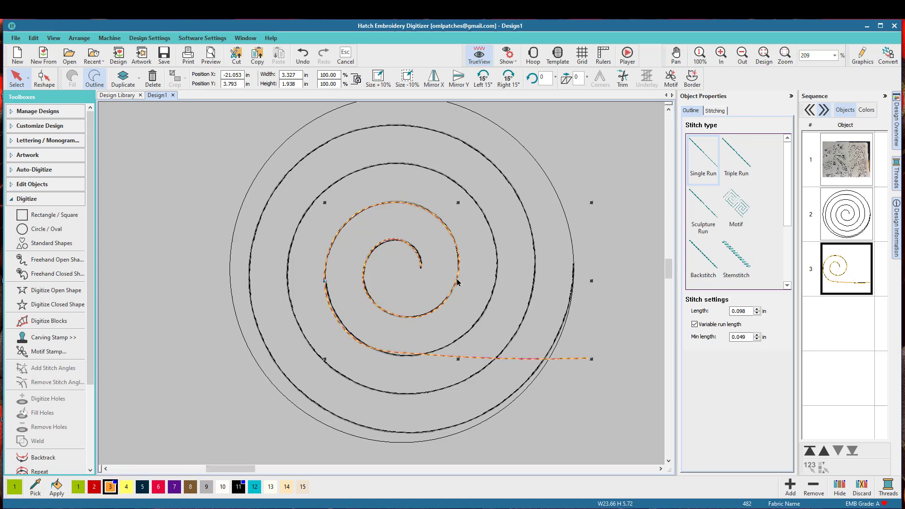
drag(375, 345, 160, 424)
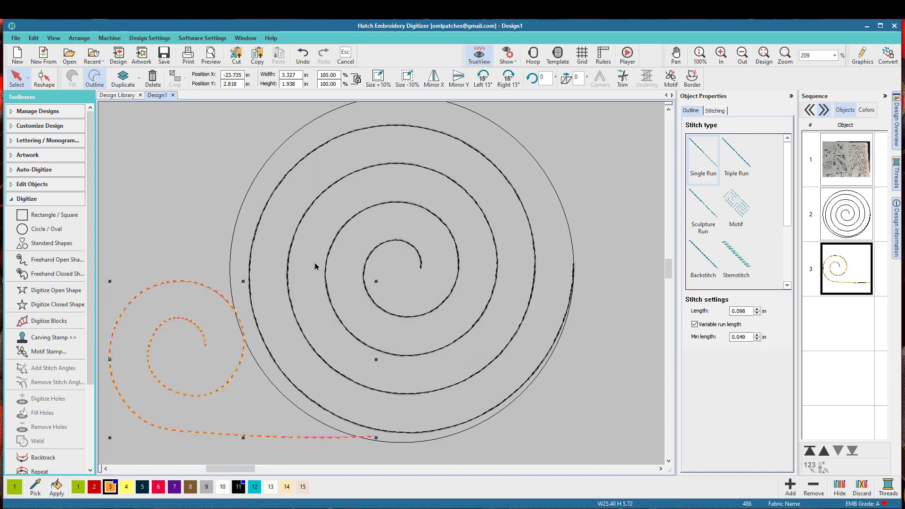
scroll(414, 250, down, 5)
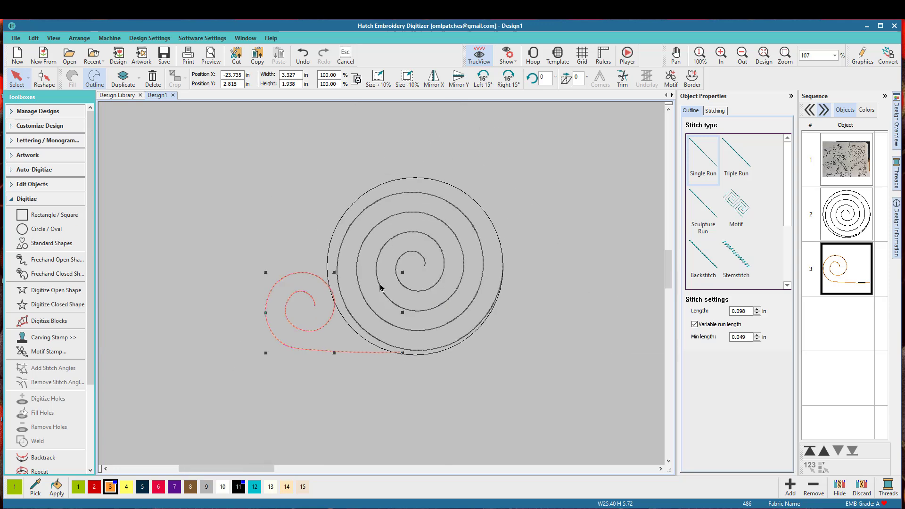
scroll(478, 303, down, 2)
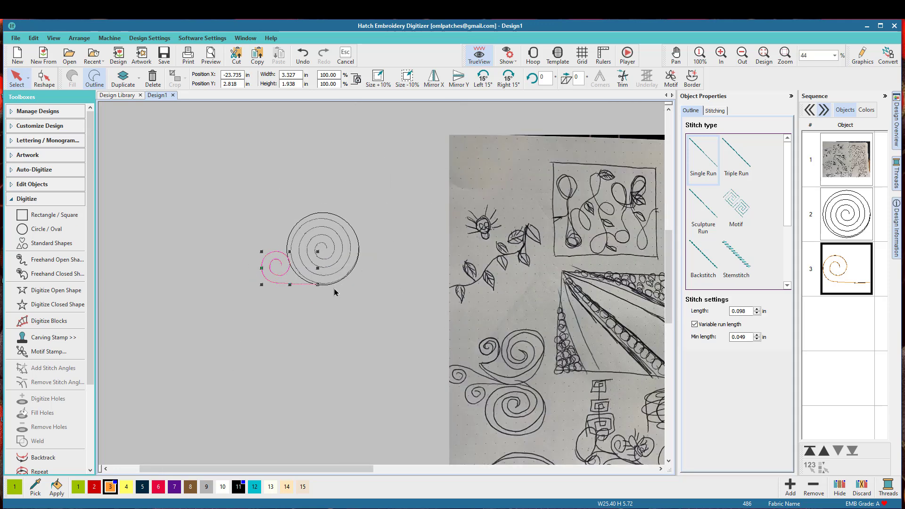
drag(269, 265, 363, 352)
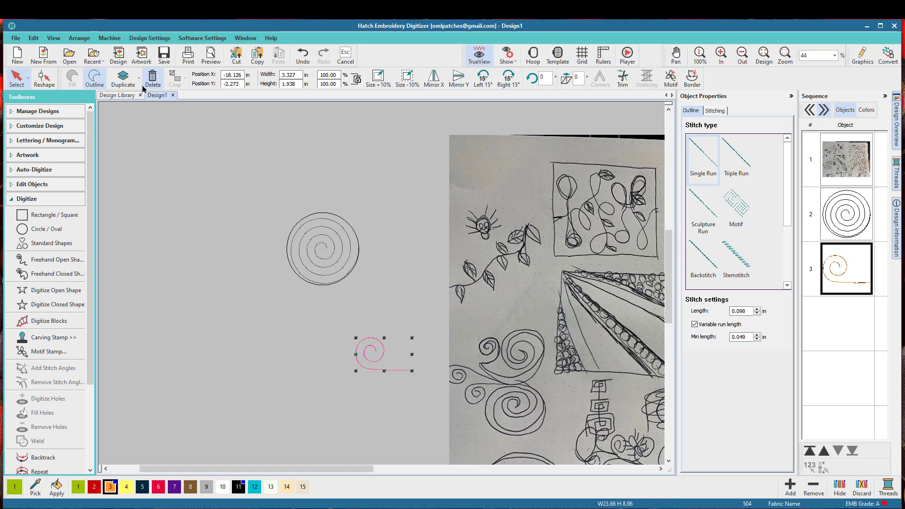
click(431, 79)
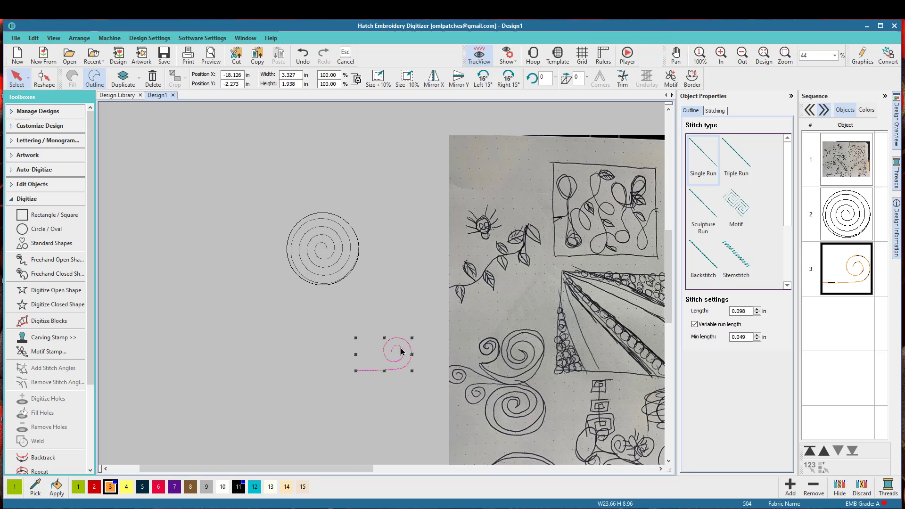
drag(401, 351, 352, 338)
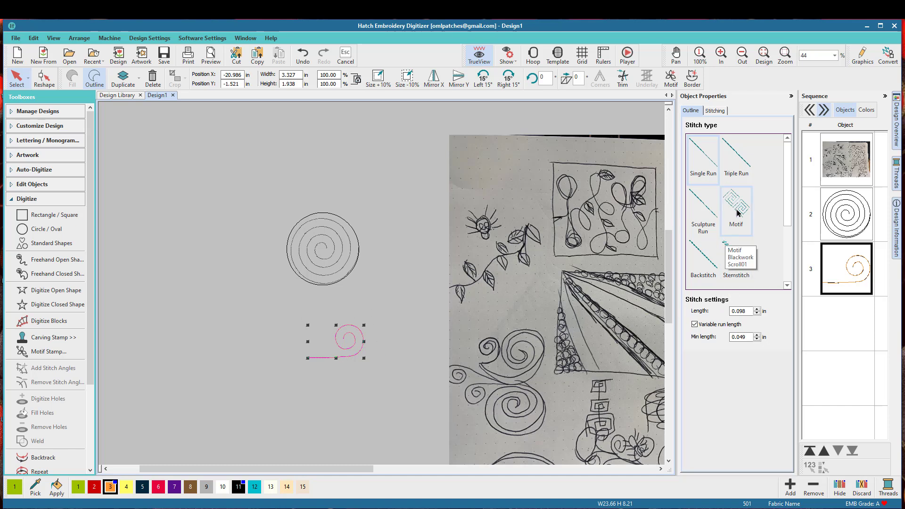
Step: Switch the spiral to Satin with Calligraphy on and enlarge it to about 141%
scroll(734, 215, down, 2)
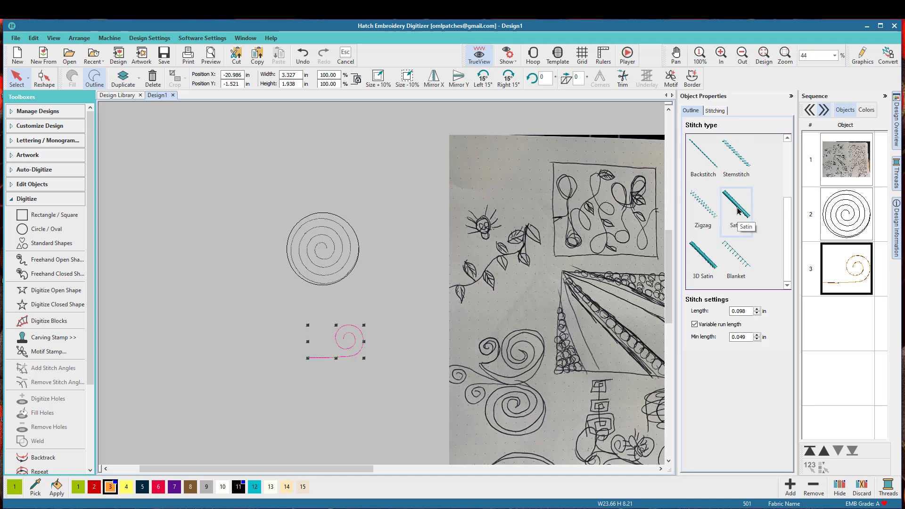
click(738, 211)
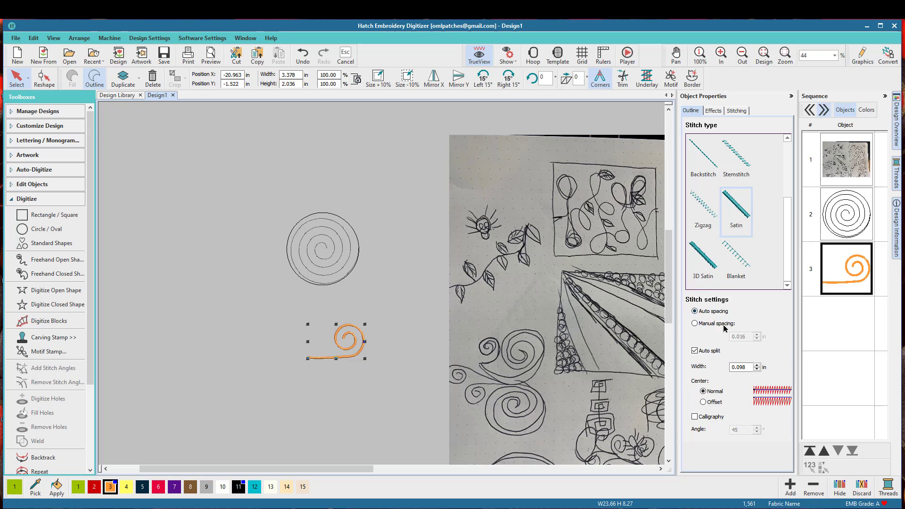
click(694, 417)
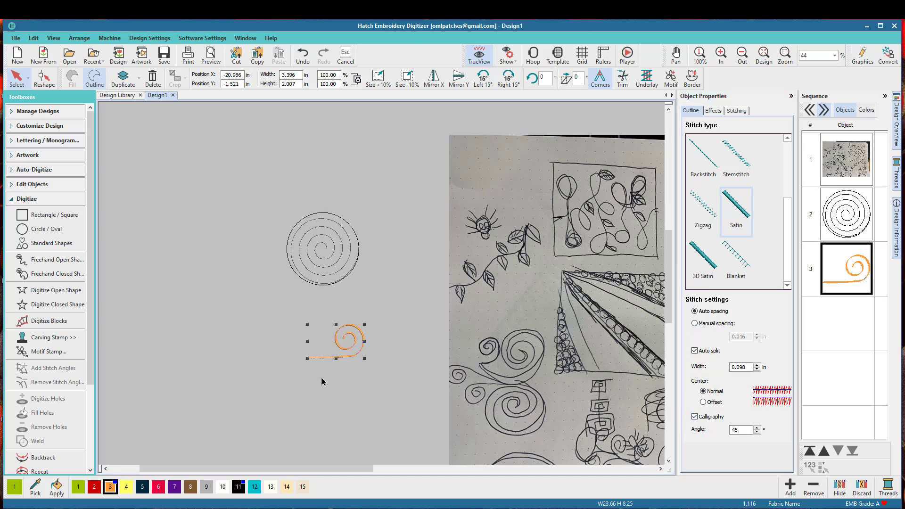
drag(365, 359, 388, 376)
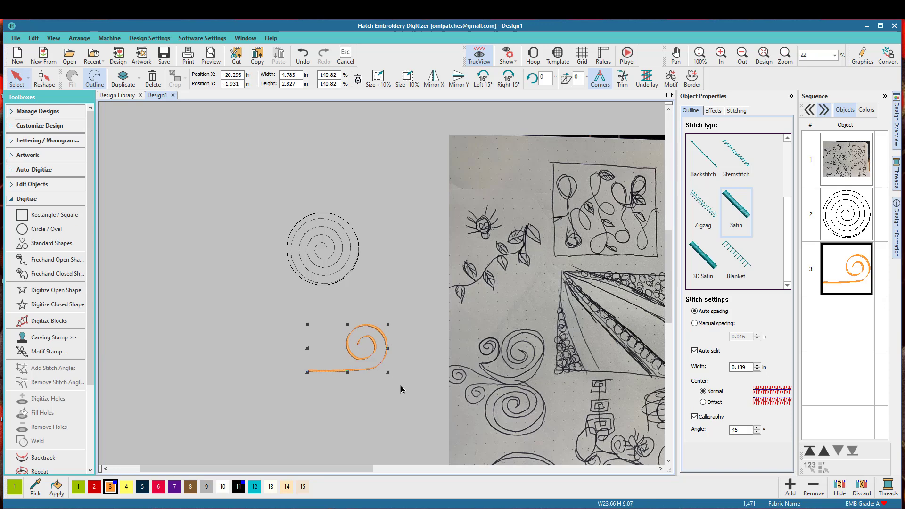
click(400, 389)
Step: Try a 90° calligraphy angle on the spiral, then restore it to 45°
scroll(353, 361, up, 2)
scroll(382, 287, up, 3)
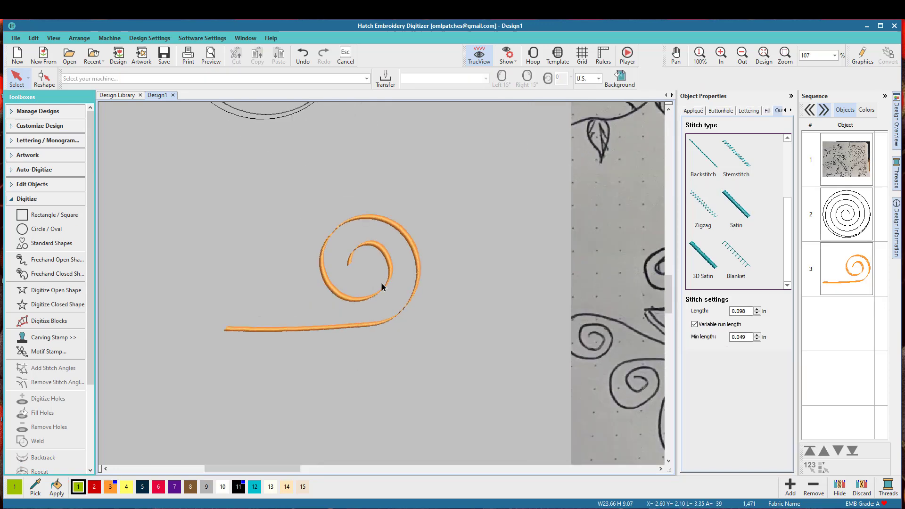
scroll(368, 268, up, 1)
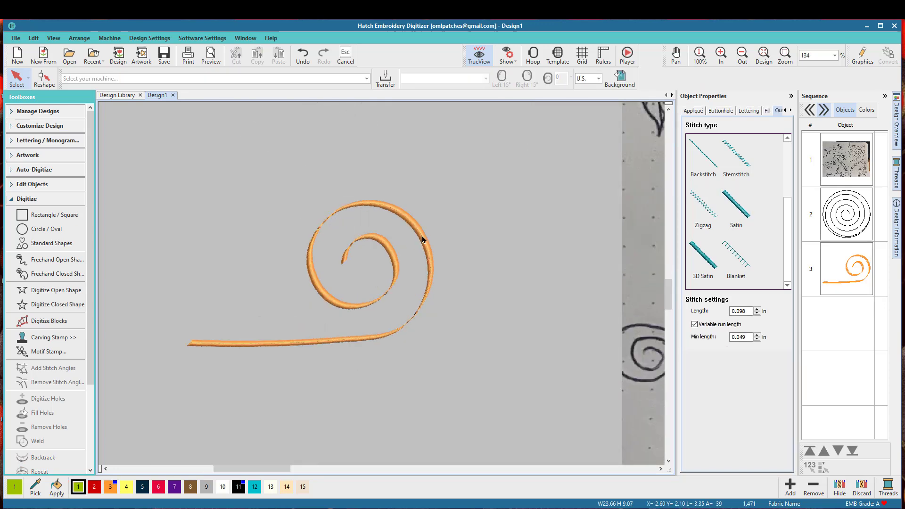
click(422, 239)
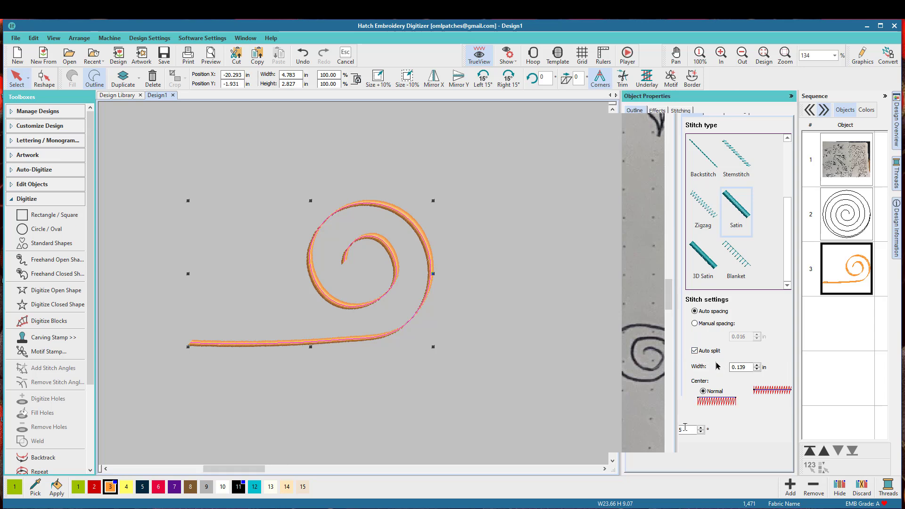
drag(679, 424, 623, 424)
drag(689, 429, 663, 428)
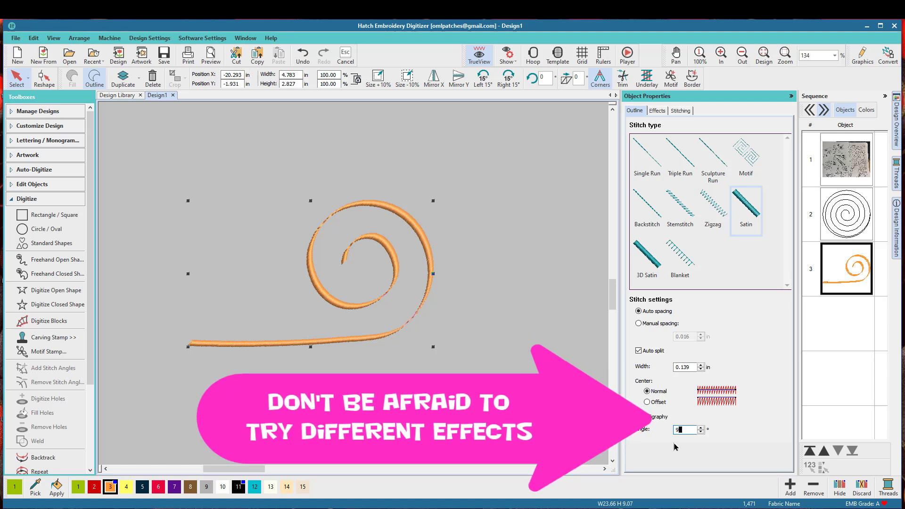
text(90)
key(Return)
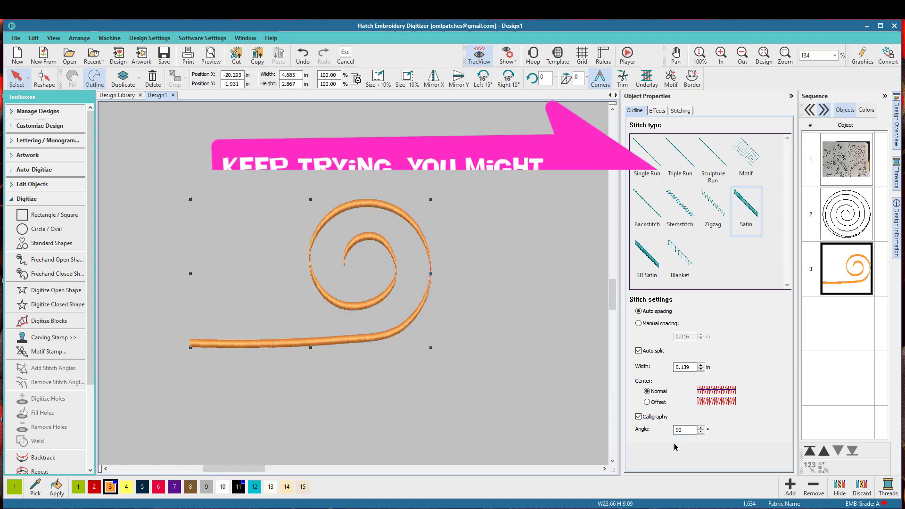
text(45)
key(Return)
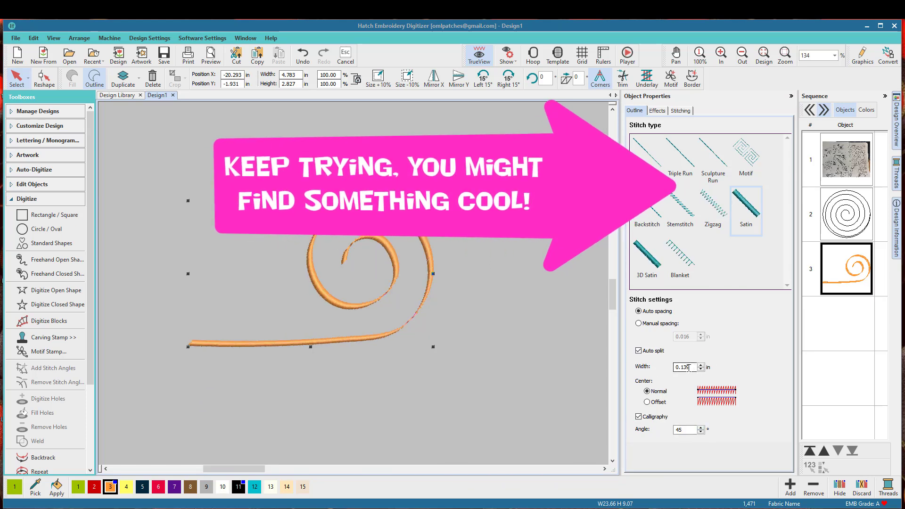
Step: Set the satin width to 0.200 in and the calligraphy angle to 10°
drag(689, 368, 683, 366)
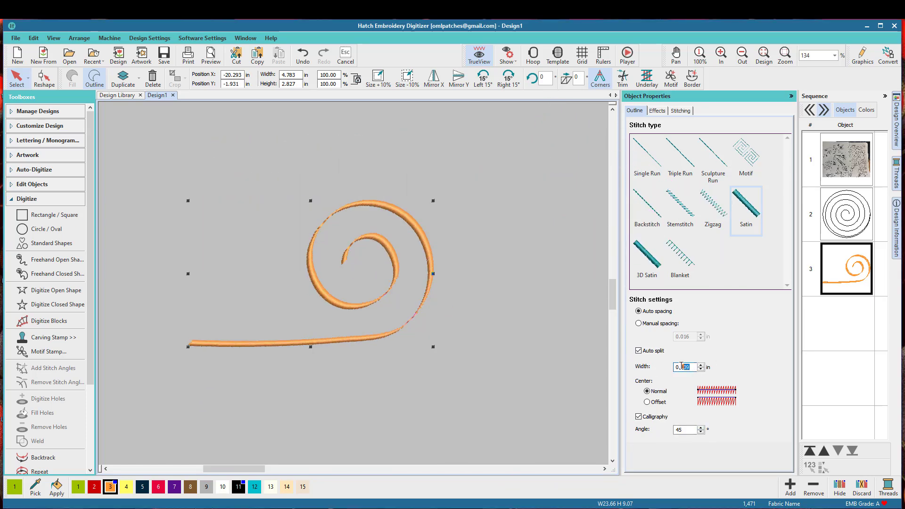
text(2)
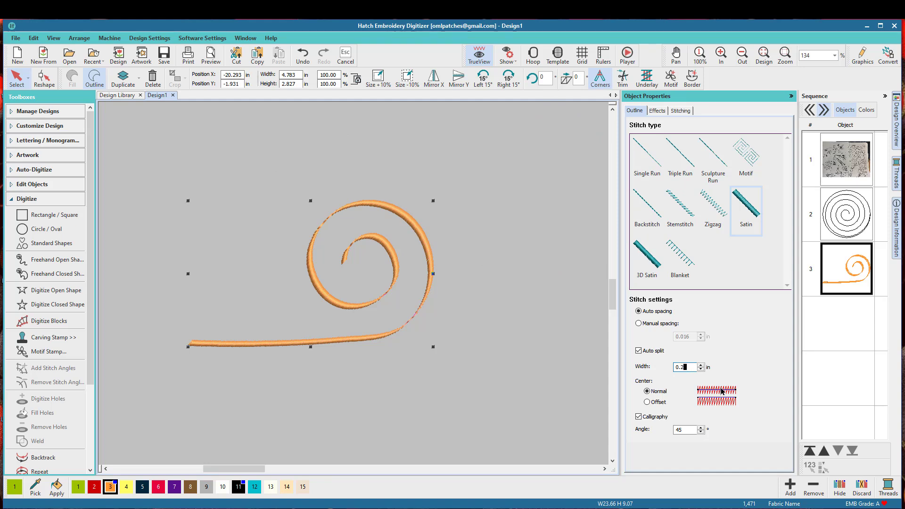
key(Return)
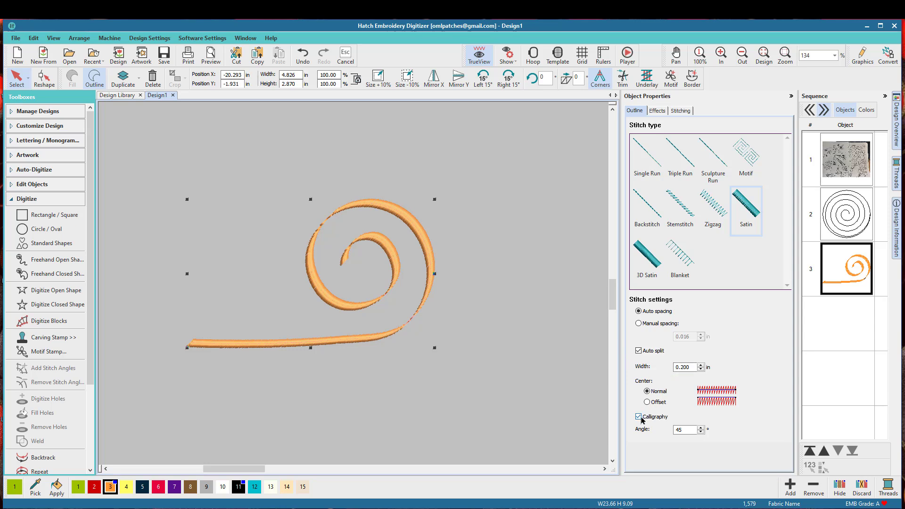
double_click(674, 429)
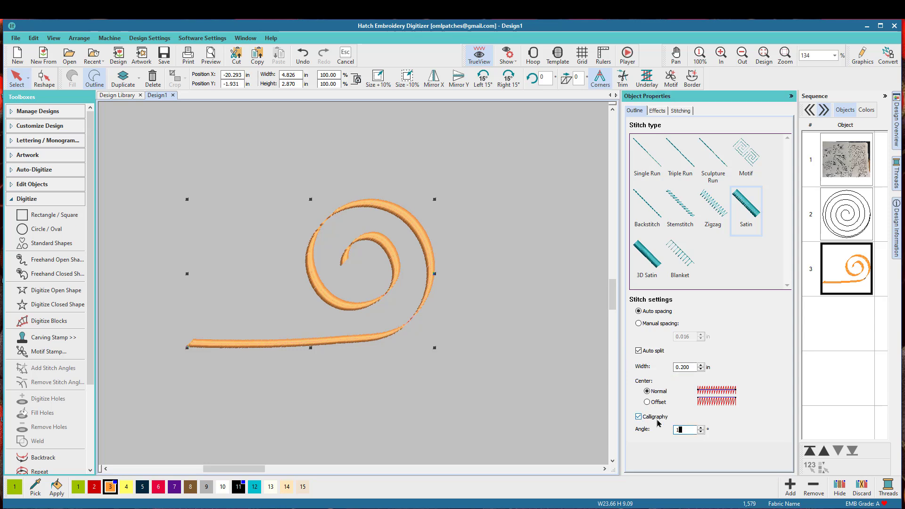
text(10)
key(Return)
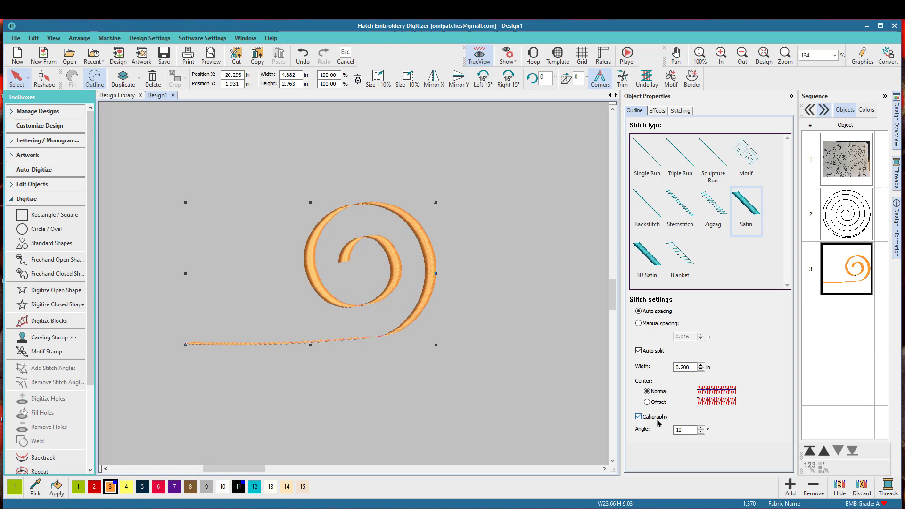
Step: Keep Auto Split on and turn Calligraphy off for an even-width cord
click(638, 351)
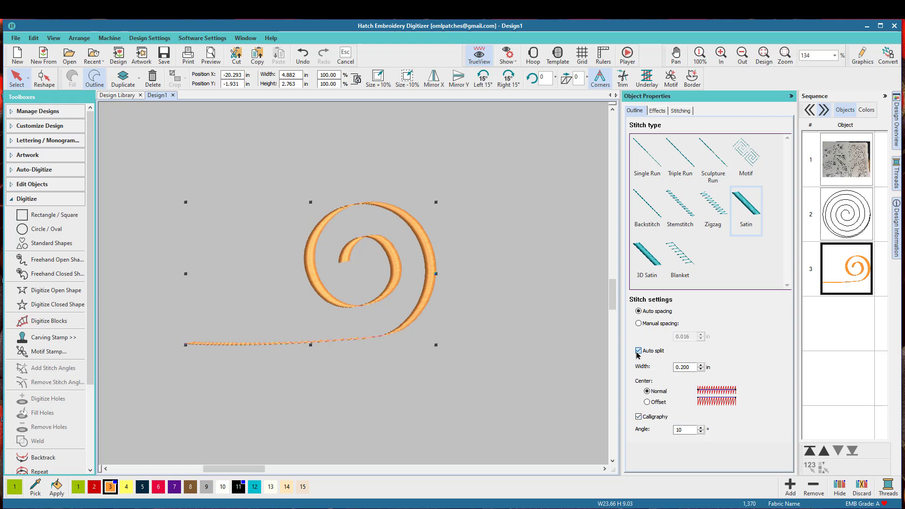
click(638, 351)
click(638, 351)
click(639, 416)
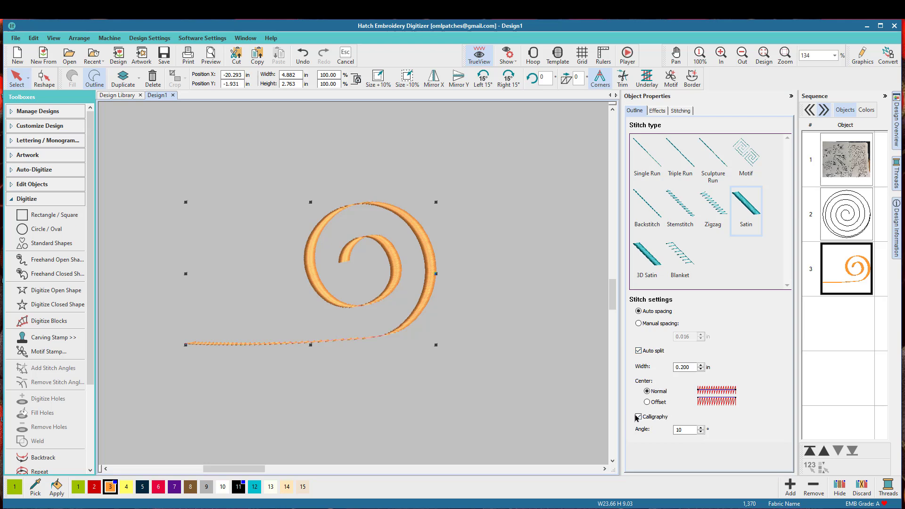
click(638, 417)
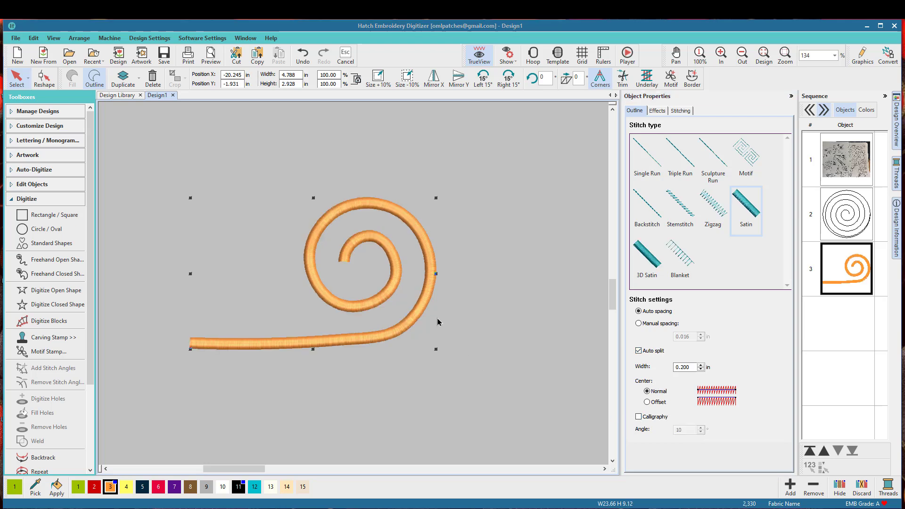
Step: Switch the spiral to a triple run and delete the extra node near its top
key(t)
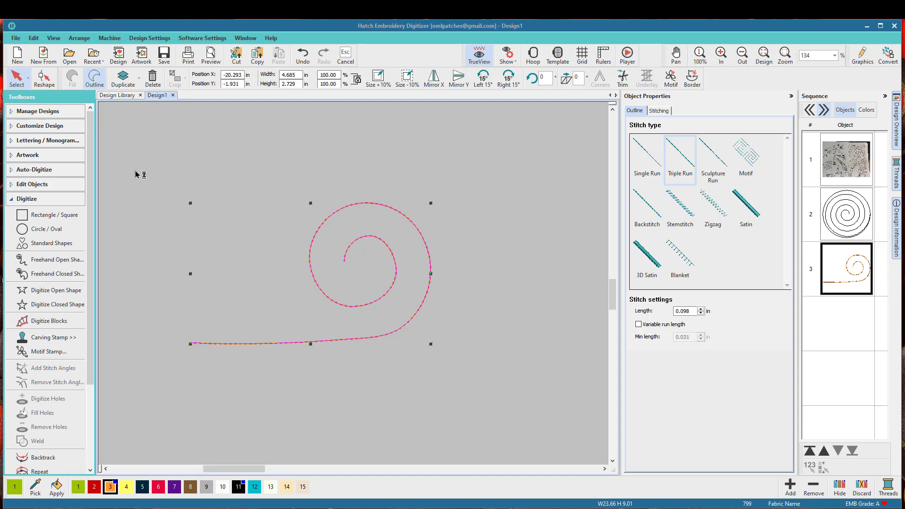
click(43, 78)
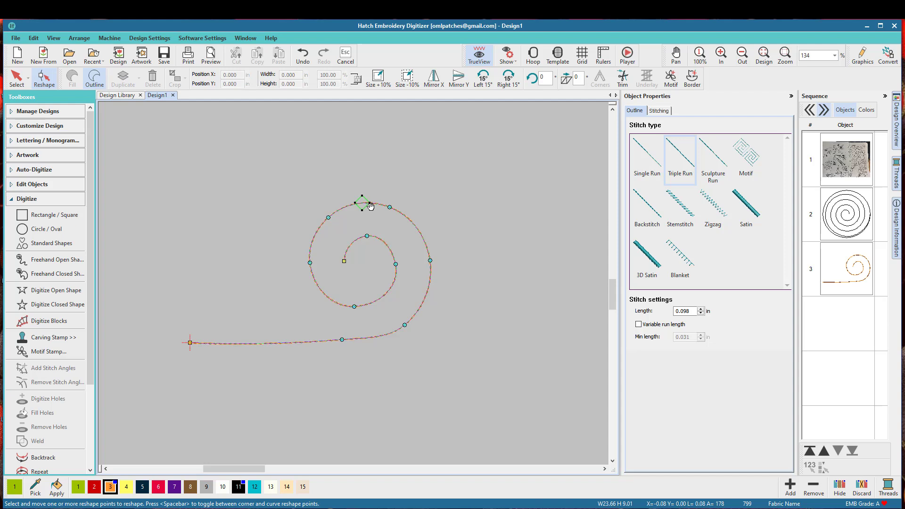
key(Delete)
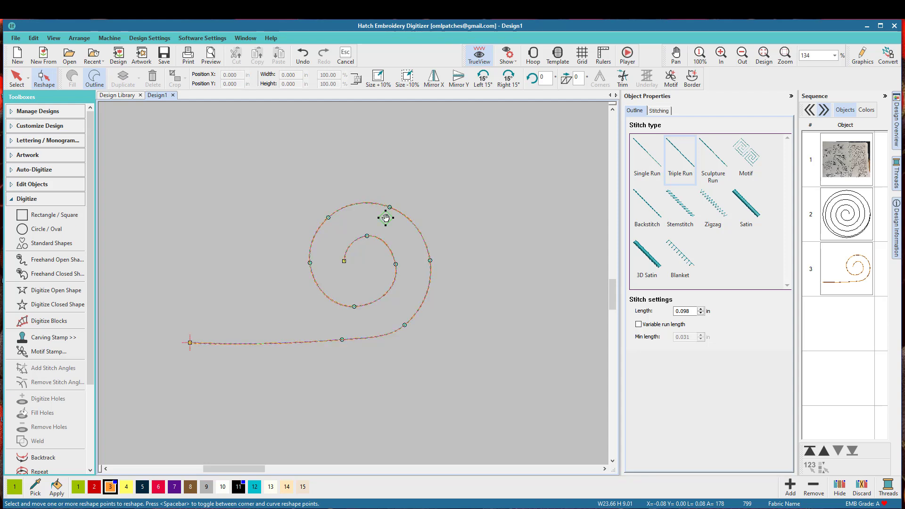
click(189, 342)
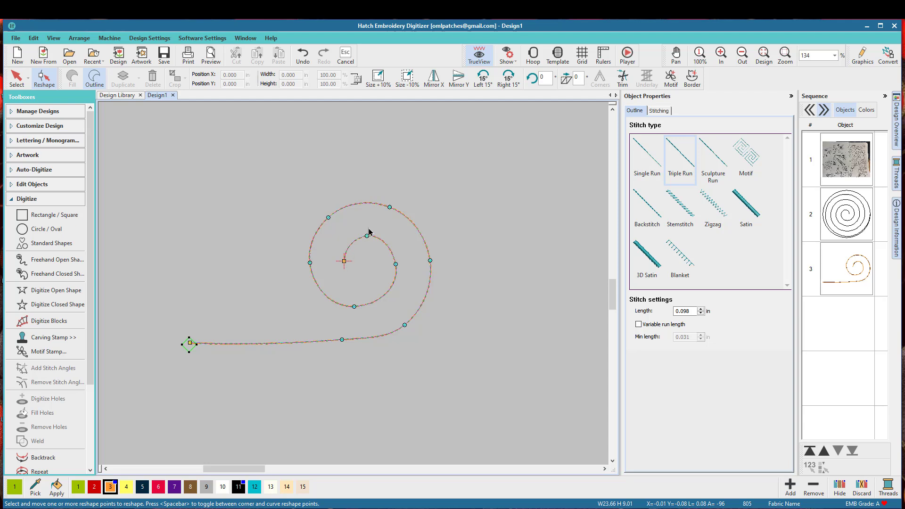
click(16, 78)
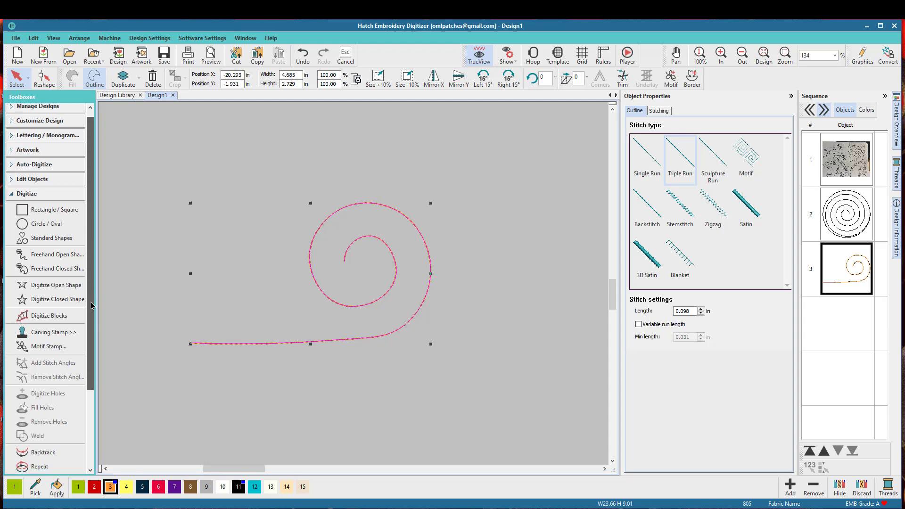
drag(93, 296, 93, 379)
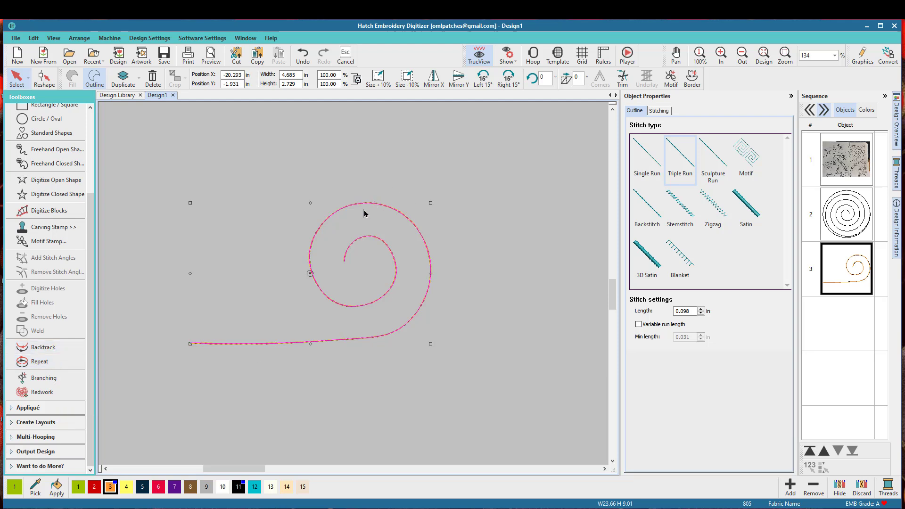
Step: Duplicate the spiral and scale the copy to about 89% (4.156 × 2.421 in) inside the original
drag(362, 206, 372, 217)
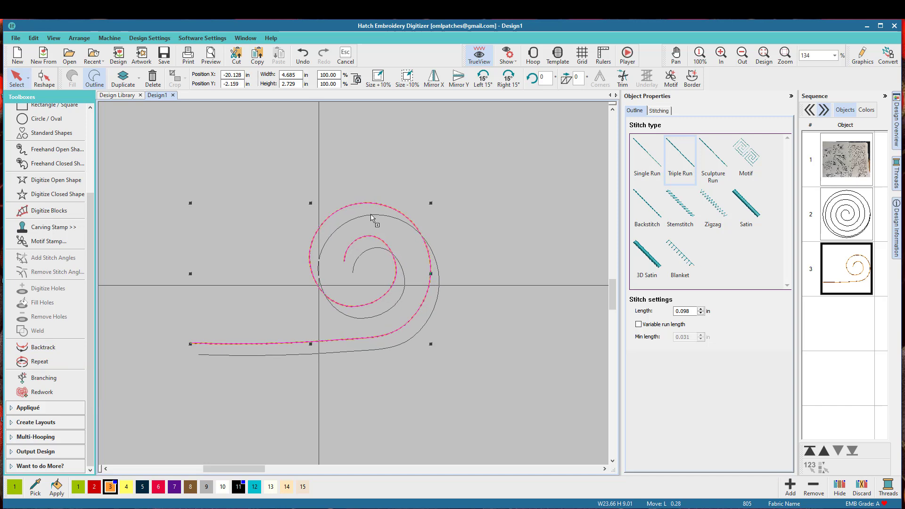
drag(372, 217, 372, 218)
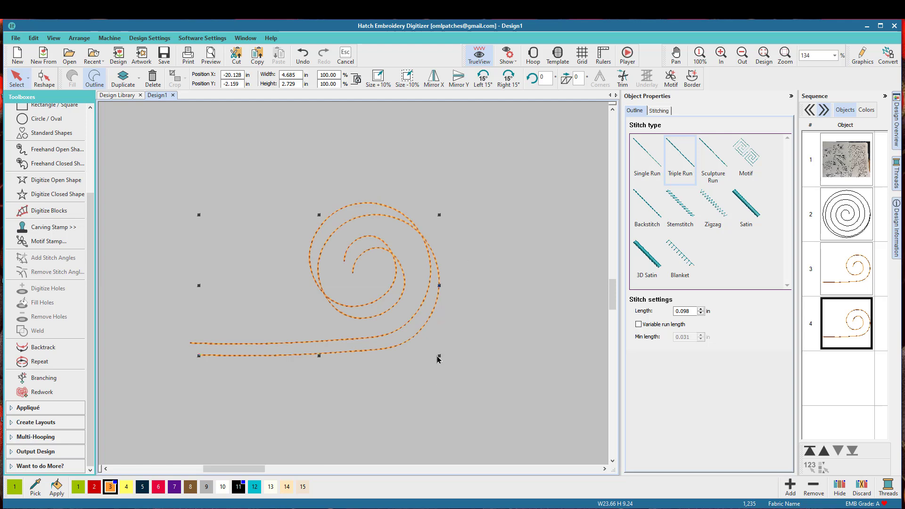
drag(438, 356, 410, 337)
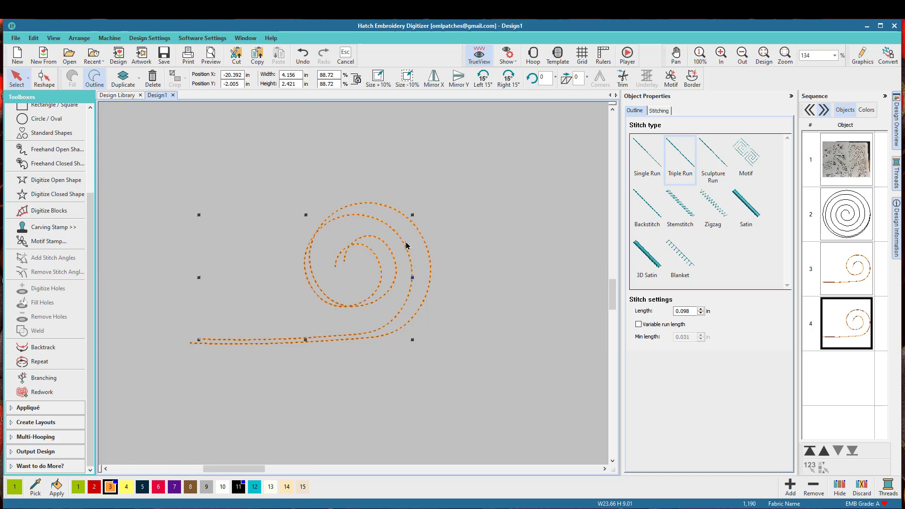
drag(406, 244, 408, 246)
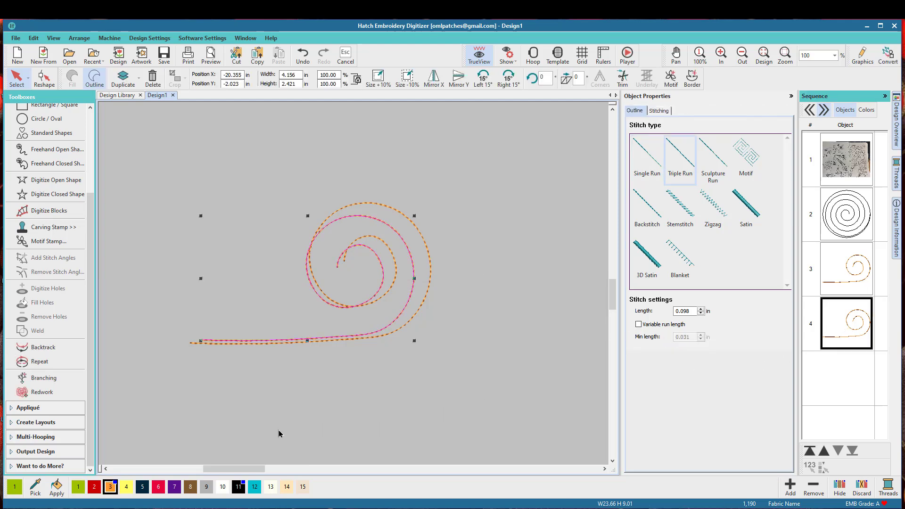
Step: Colour the inner spiral teal and shift it to line up with the outer one
click(255, 488)
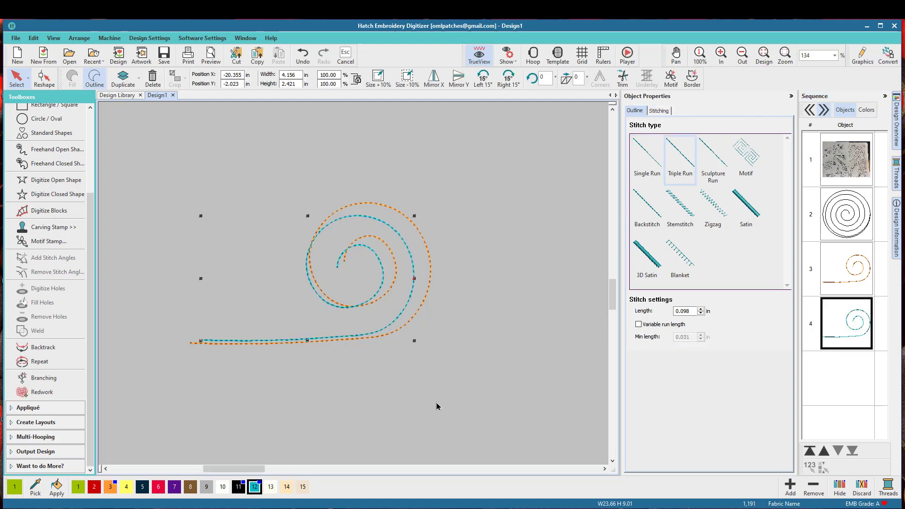
click(485, 381)
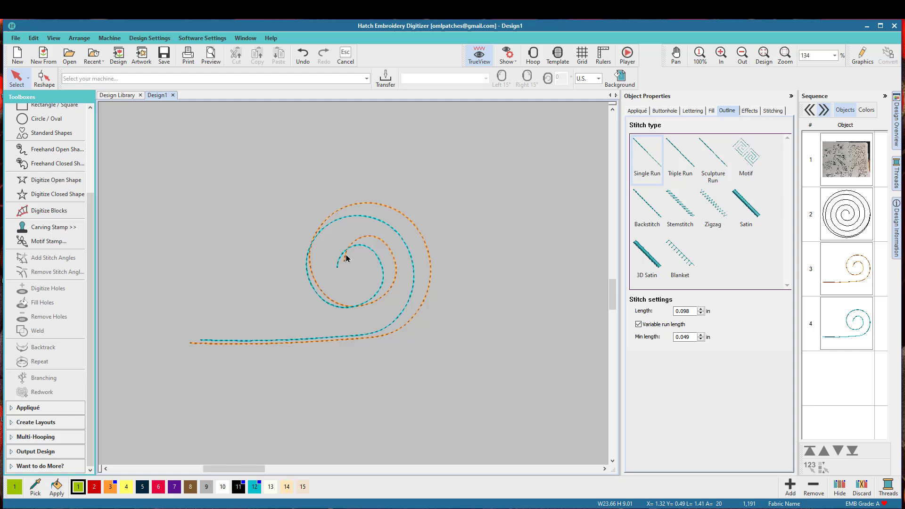
click(380, 224)
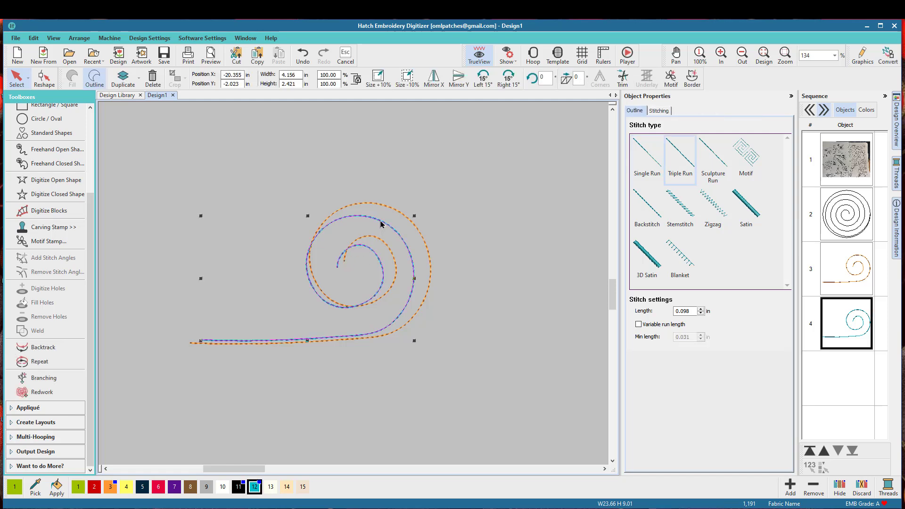
drag(382, 224, 387, 221)
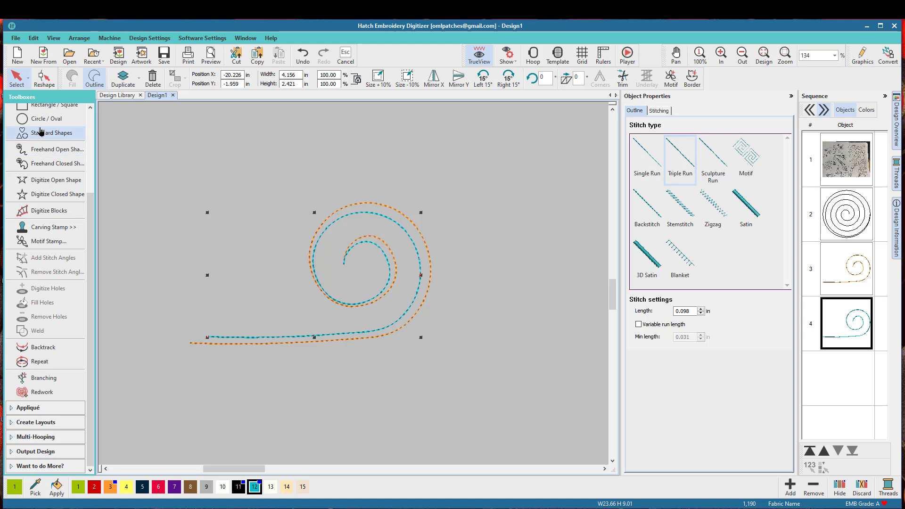
Step: Inspect the teal spiral's centre end point in Reshape mode
click(43, 78)
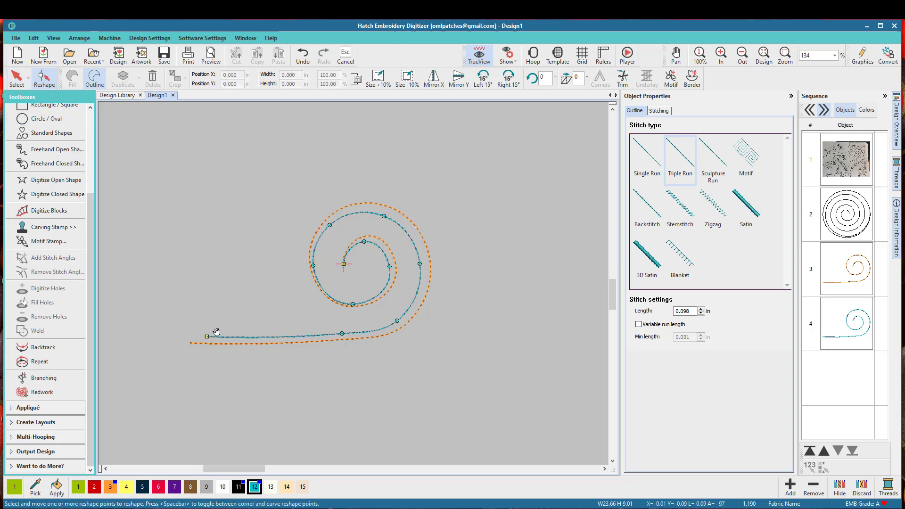
click(344, 264)
click(17, 78)
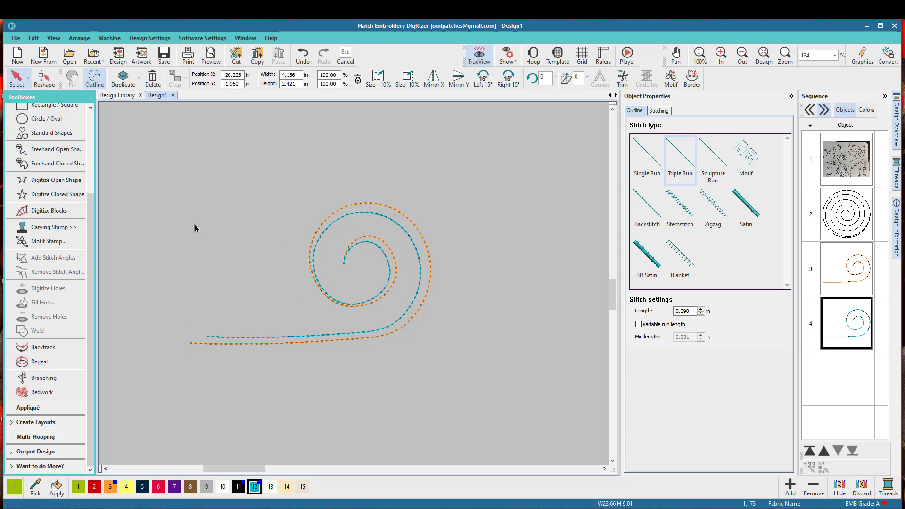
Step: Recolour the outer spiral teal to match the inner one
click(195, 228)
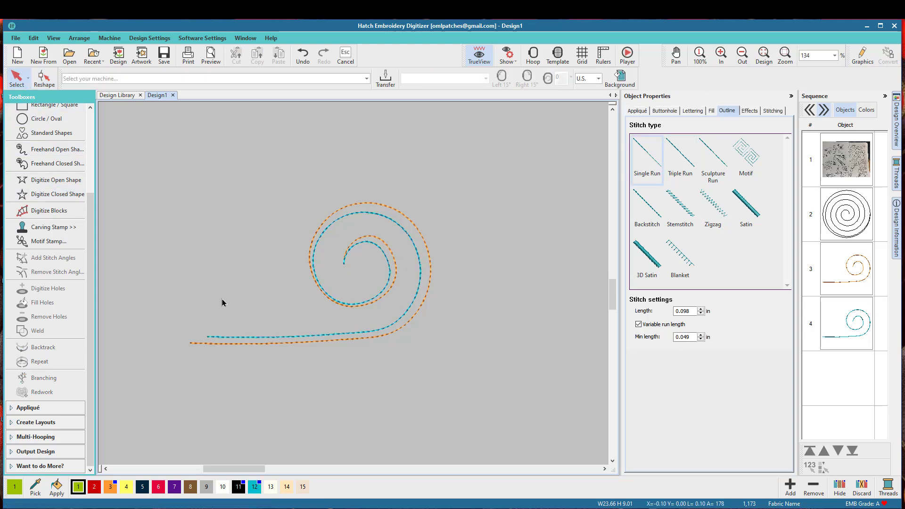
click(419, 258)
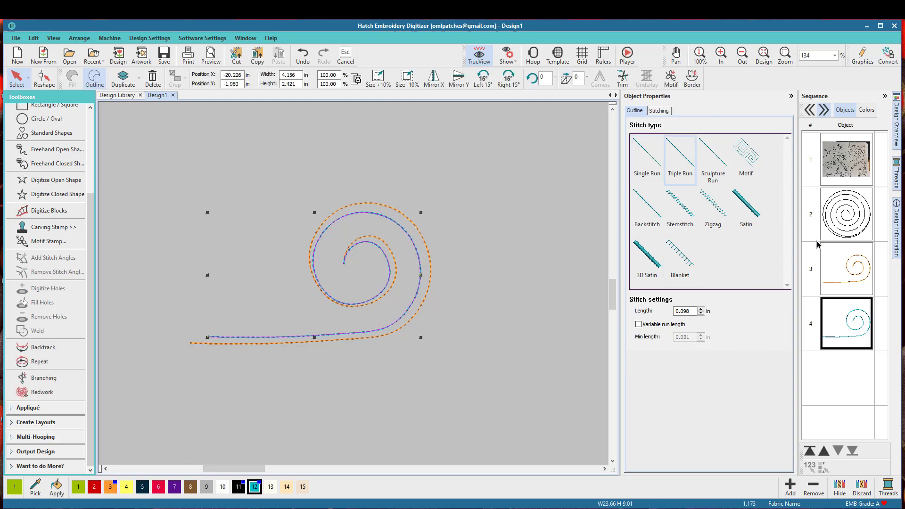
click(850, 270)
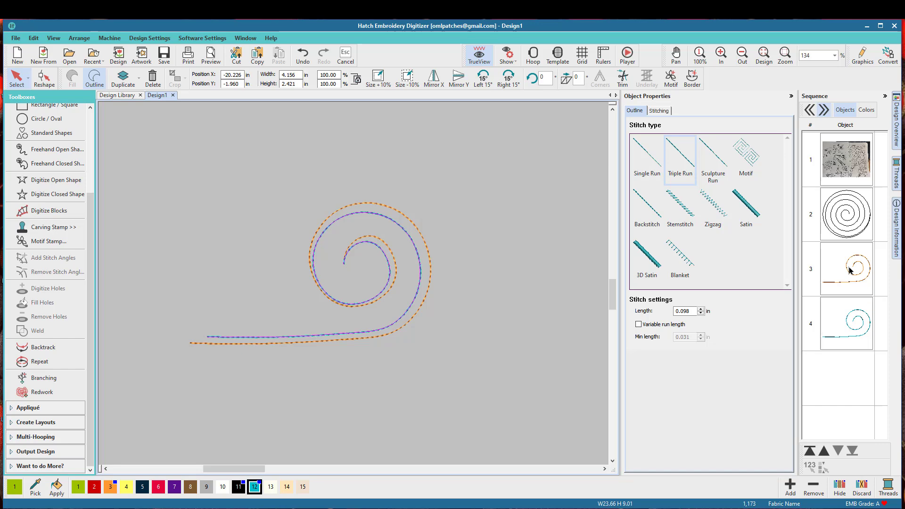
click(255, 487)
click(293, 299)
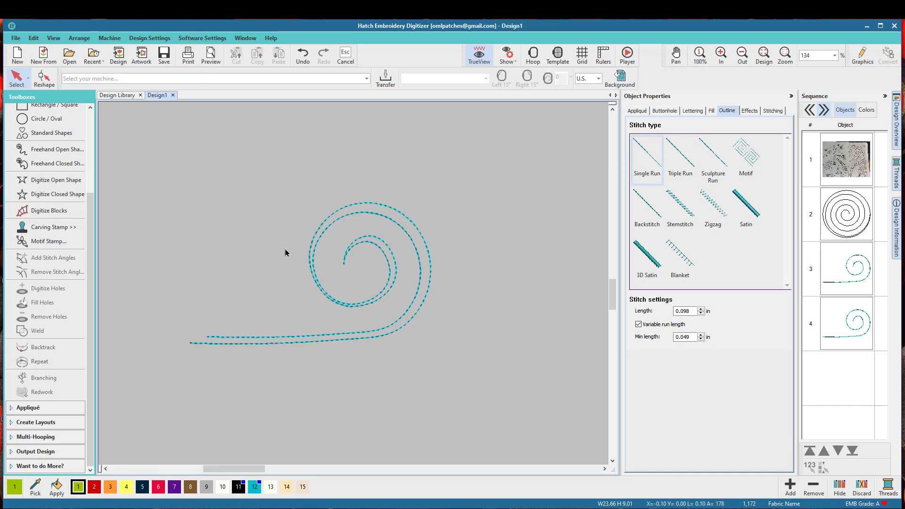
scroll(355, 287, down, 1)
scroll(354, 287, down, 3)
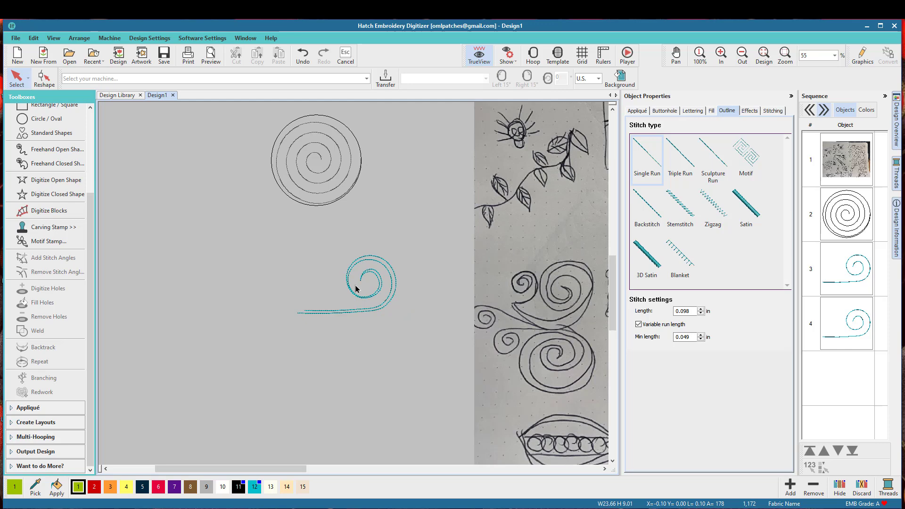
scroll(355, 289, down, 1)
scroll(372, 288, up, 4)
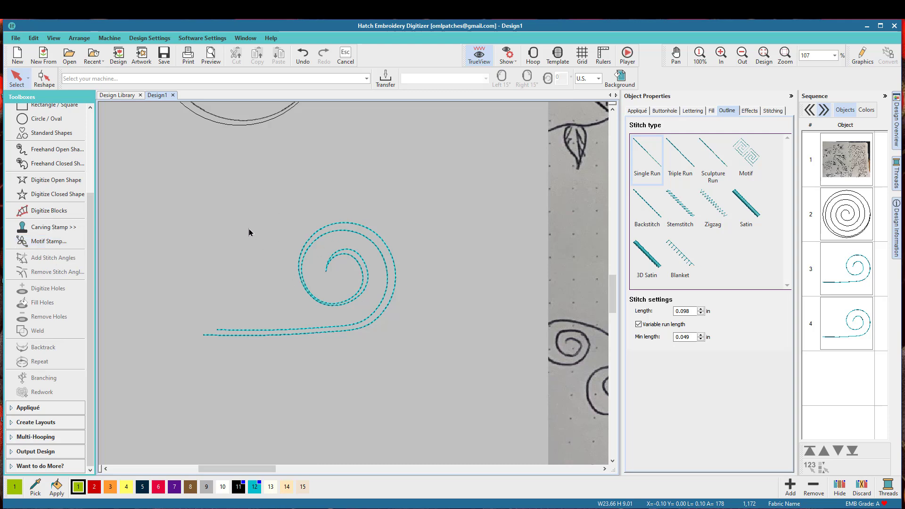
scroll(354, 289, down, 3)
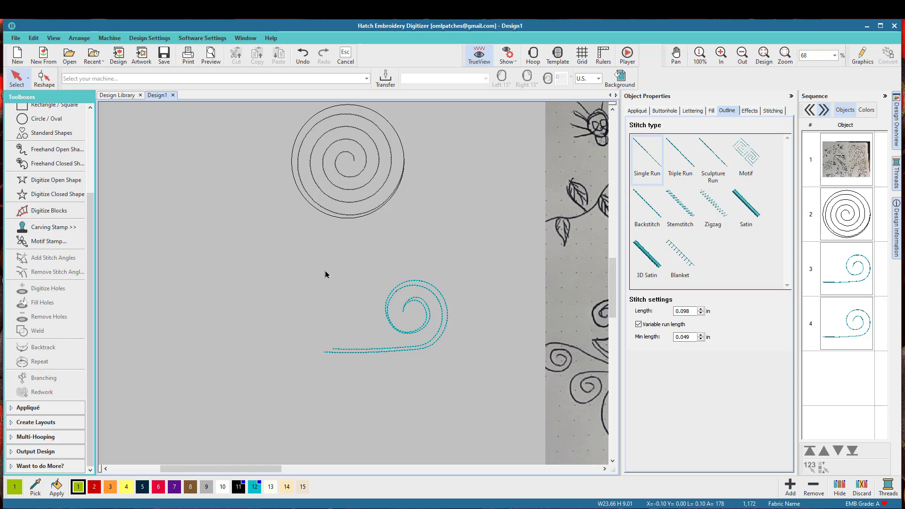
Step: Copy both teal spirals downward and mirror the copy vertically
drag(319, 268, 495, 373)
drag(431, 300, 442, 377)
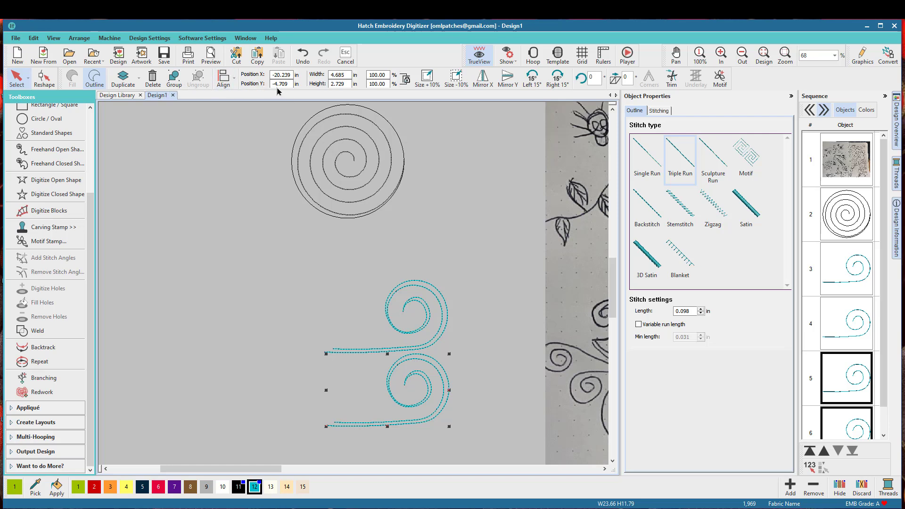
click(508, 80)
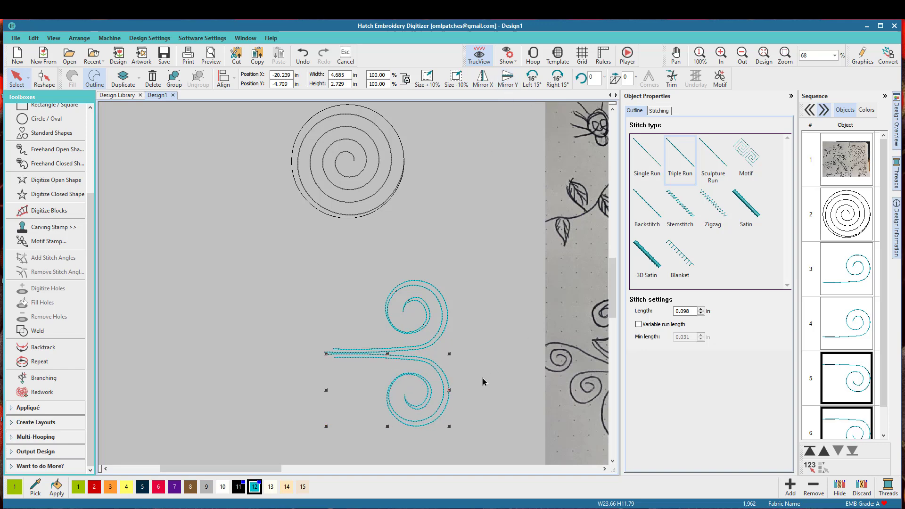
scroll(348, 288, down, 3)
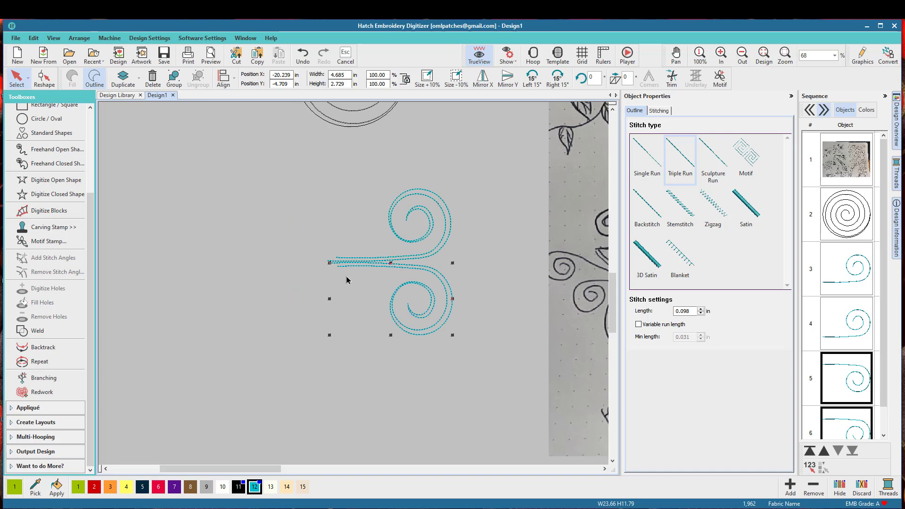
scroll(346, 280, up, 1)
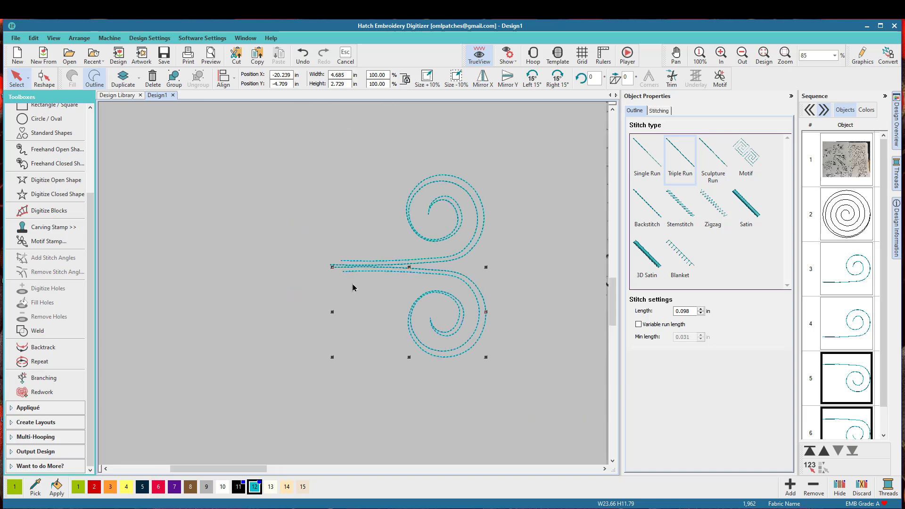
scroll(355, 282, up, 4)
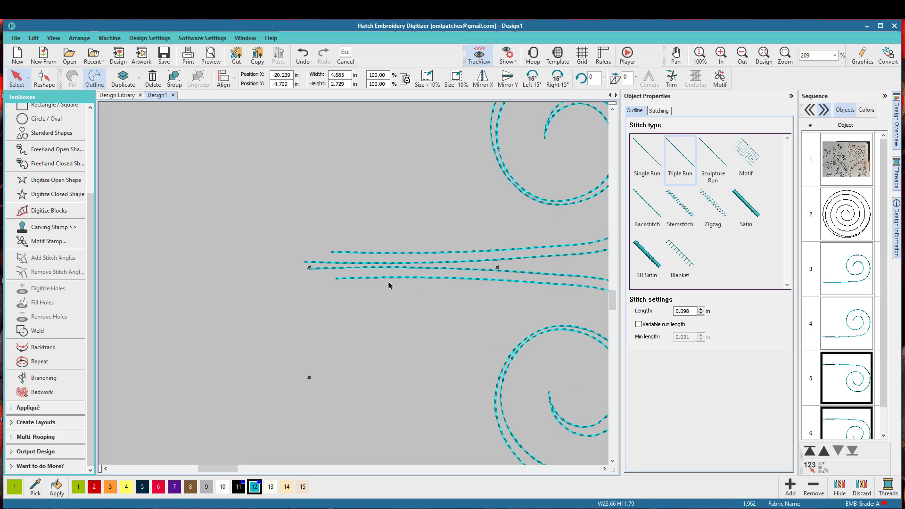
Step: Reshape the spiral tails so their end points meet at one shared tip
click(358, 254)
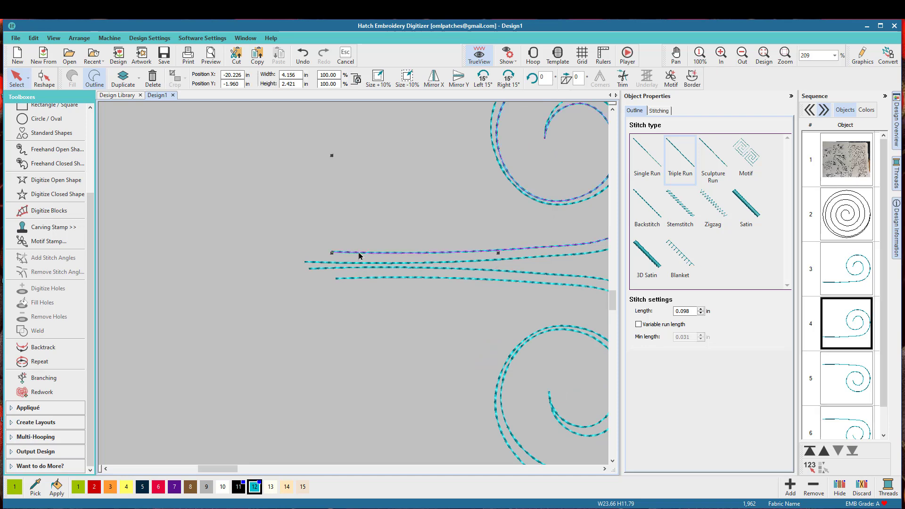
click(44, 77)
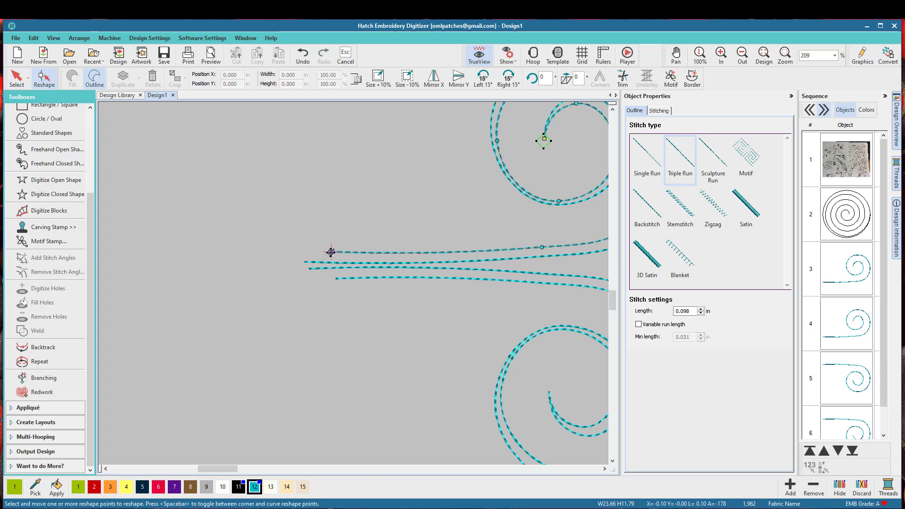
drag(331, 253, 308, 260)
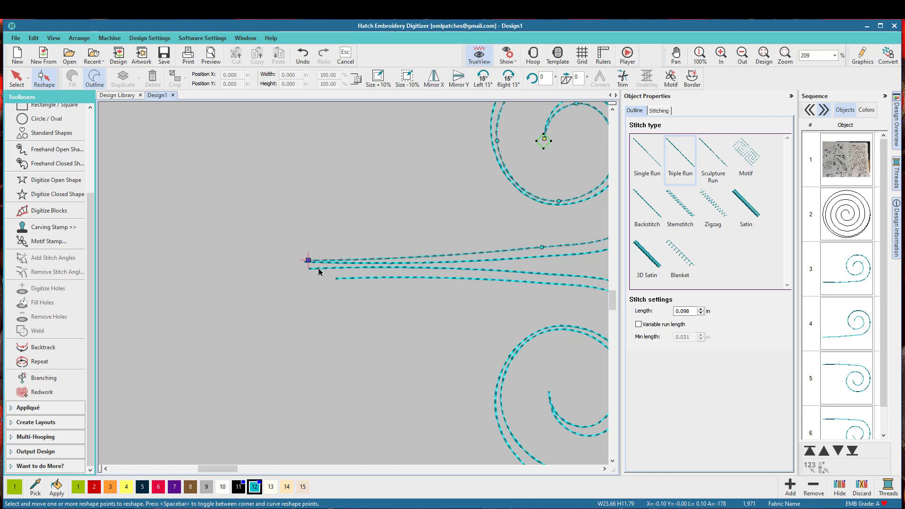
click(319, 272)
mouse_move(309, 268)
mouse_down()
mouse_move(303, 260)
mouse_move(311, 265)
mouse_up()
click(347, 280)
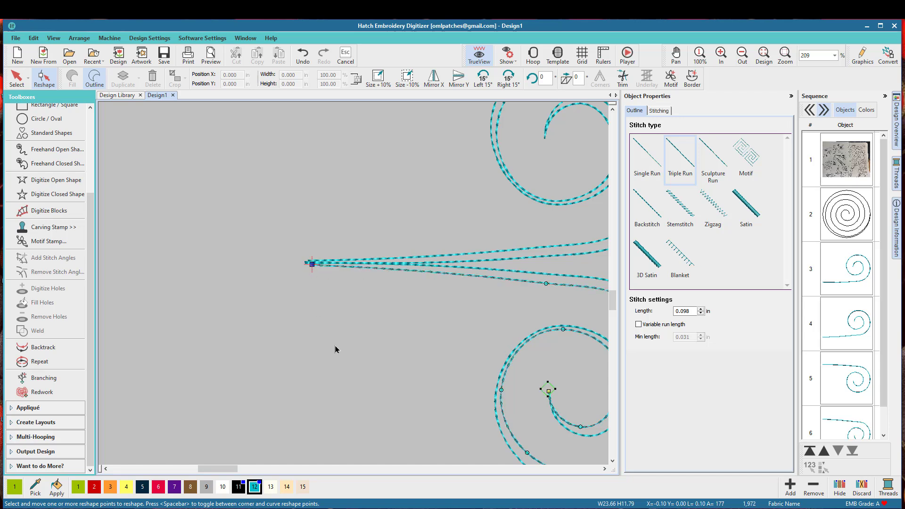
Step: Exit Reshape mode, clear the selection and zoom out to 134%
click(16, 78)
click(293, 337)
scroll(354, 307, down, 3)
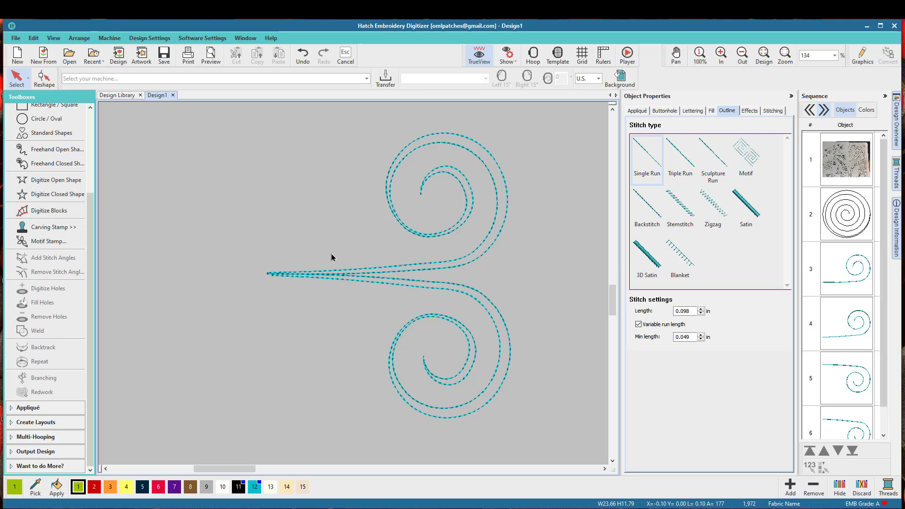
scroll(349, 290, down, 1)
scroll(338, 310, up, 1)
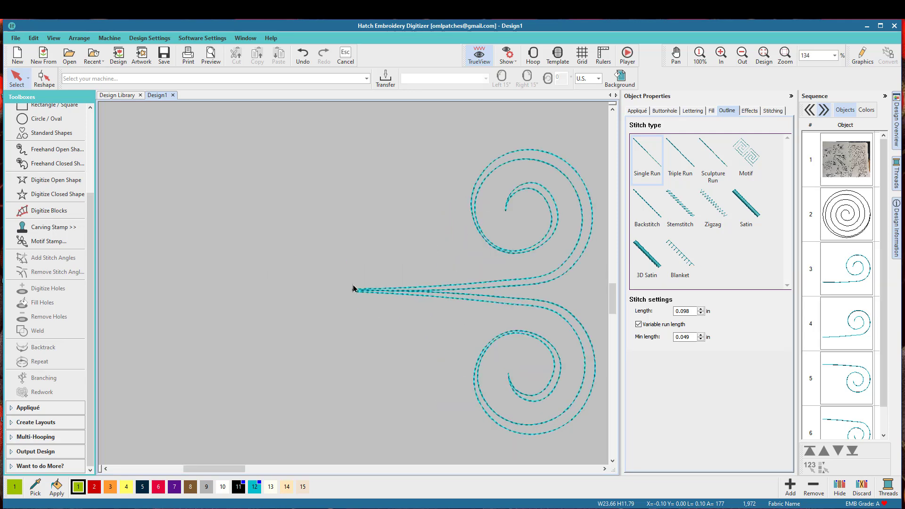
click(555, 203)
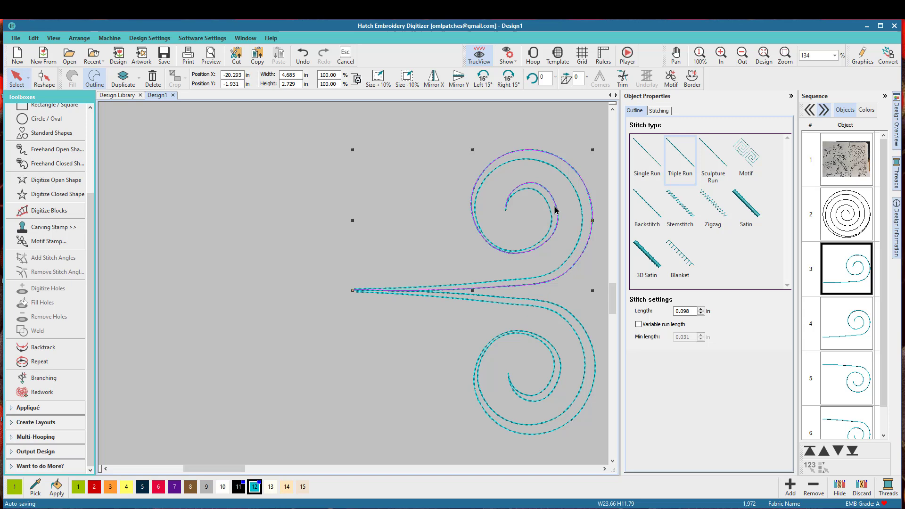
drag(555, 210, 390, 197)
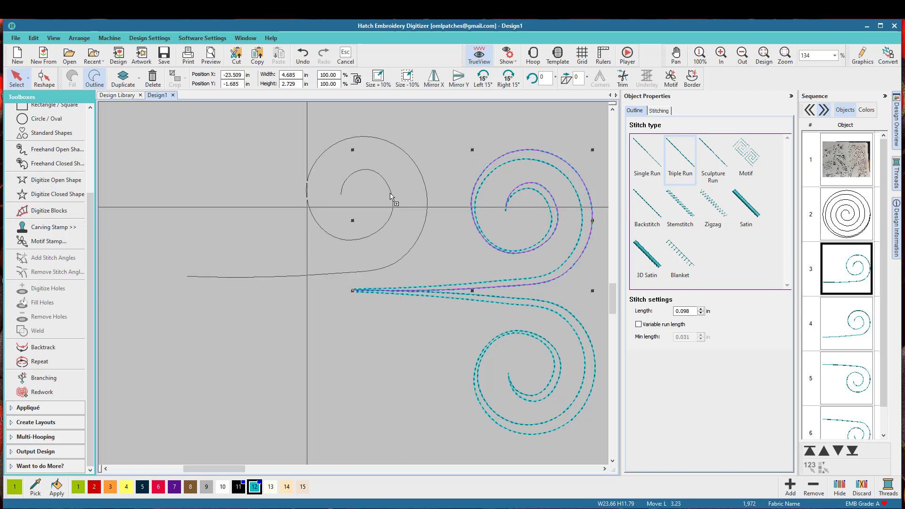
drag(426, 276, 422, 243)
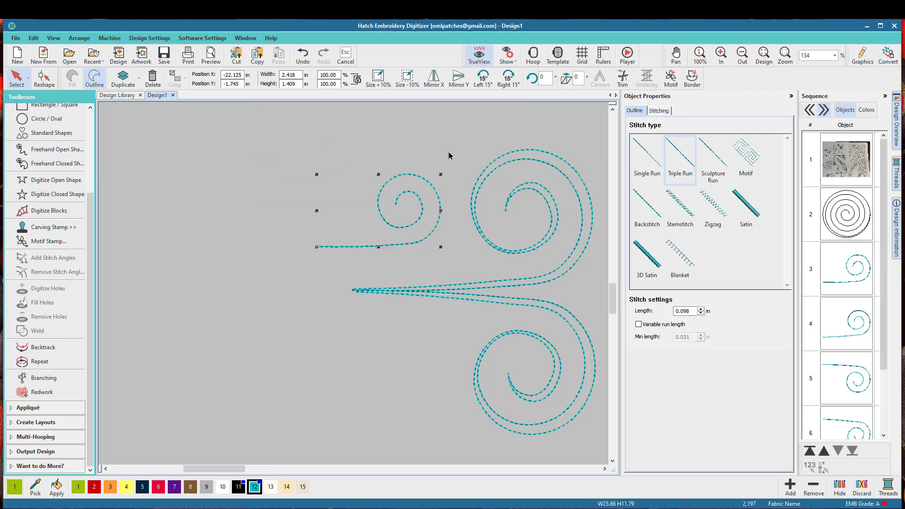
click(485, 81)
click(485, 81)
click(485, 81)
click(485, 81)
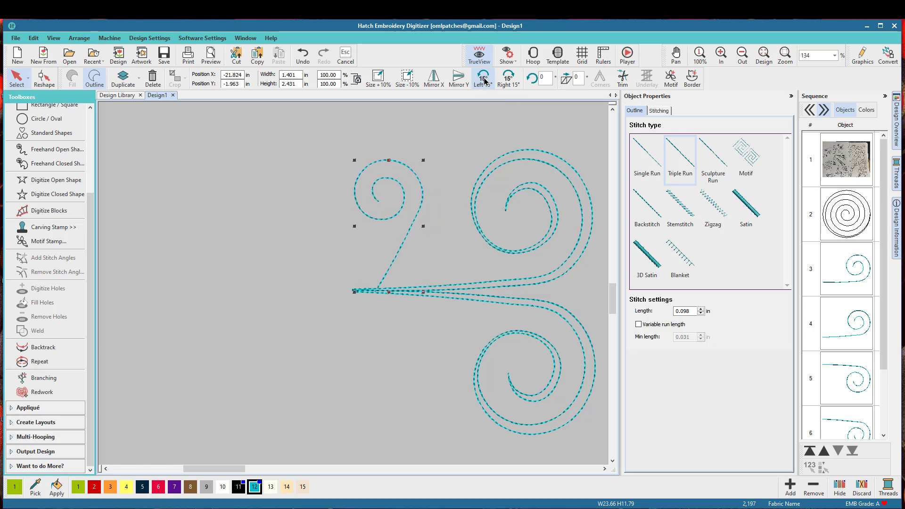
click(486, 81)
click(485, 81)
click(486, 81)
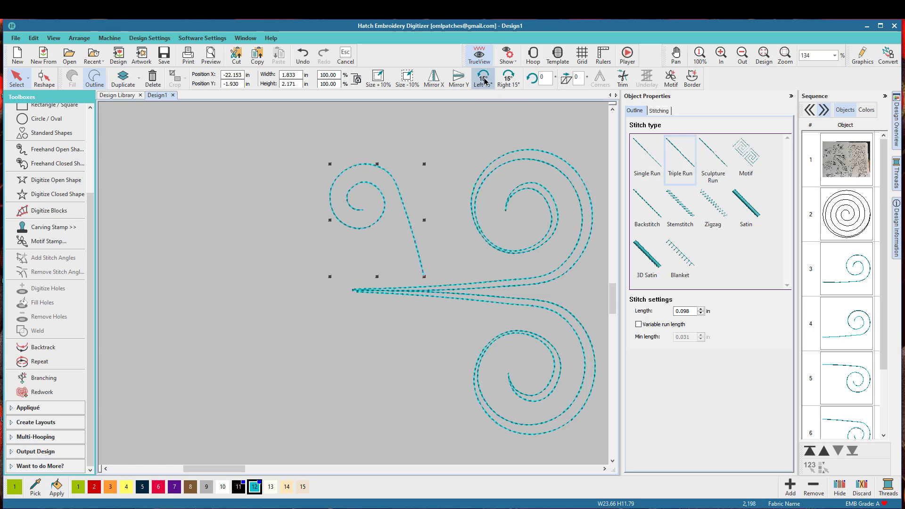
click(485, 81)
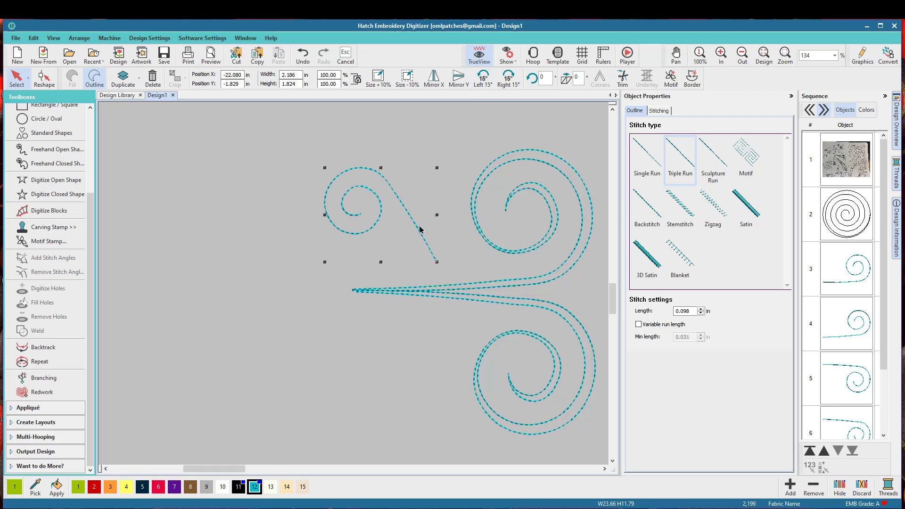
drag(394, 218, 347, 211)
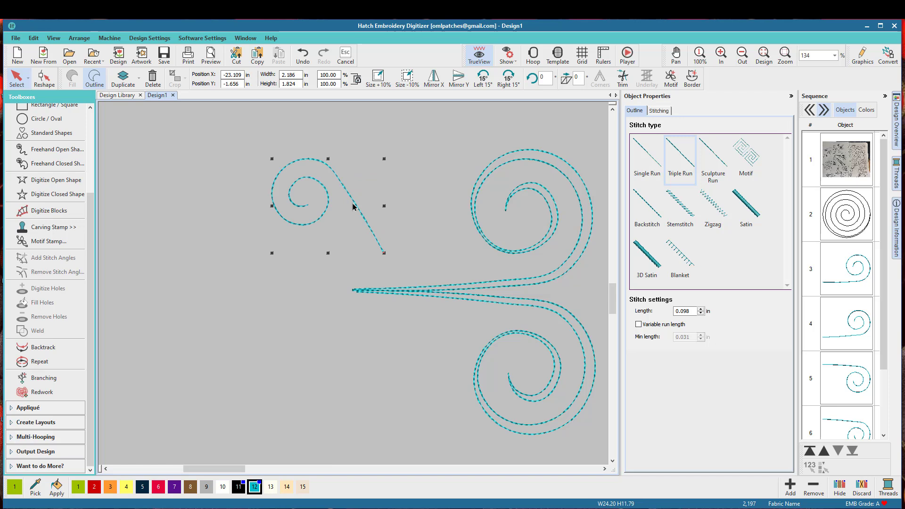
key(Delete)
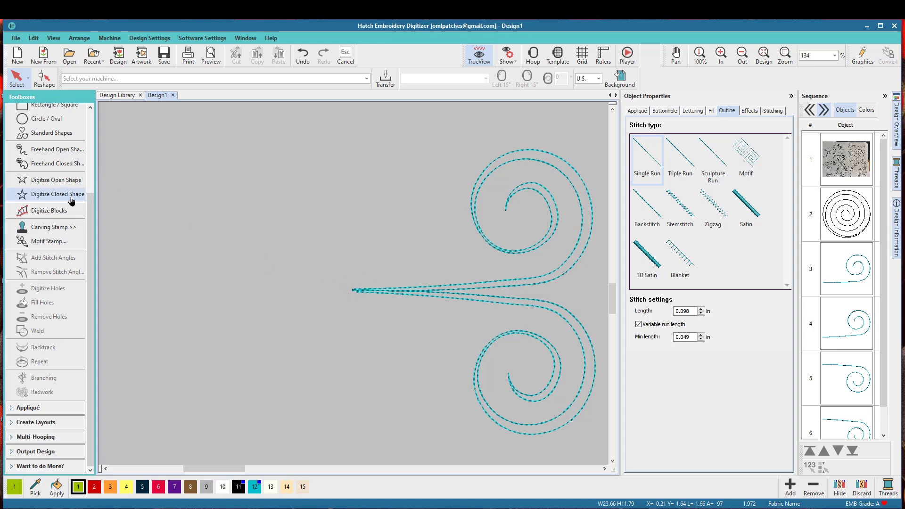
Step: Place a standard heart shape at the pointed left end of the double-swirl stem
click(66, 134)
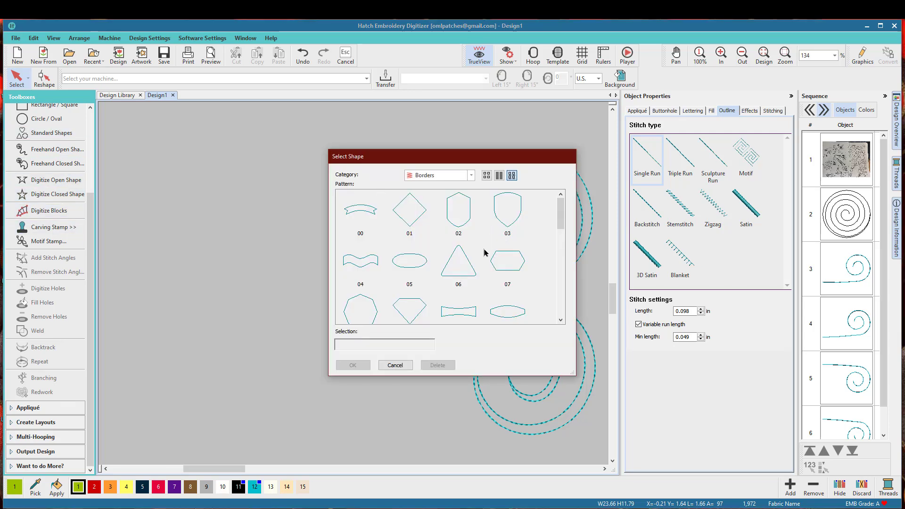
scroll(484, 253, down, 5)
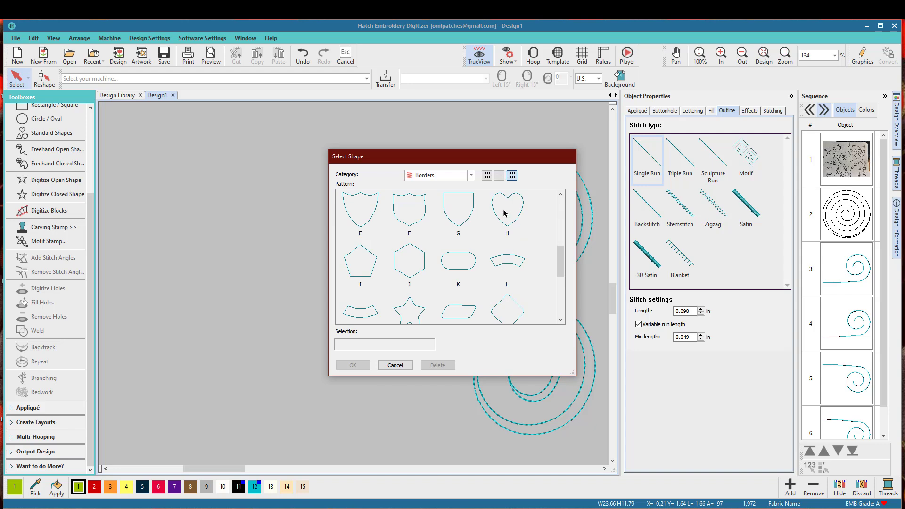
click(503, 213)
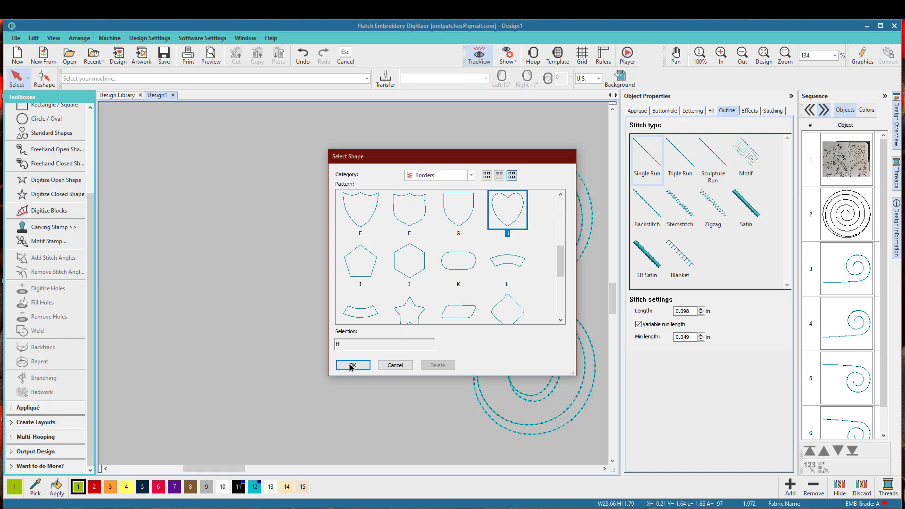
click(352, 365)
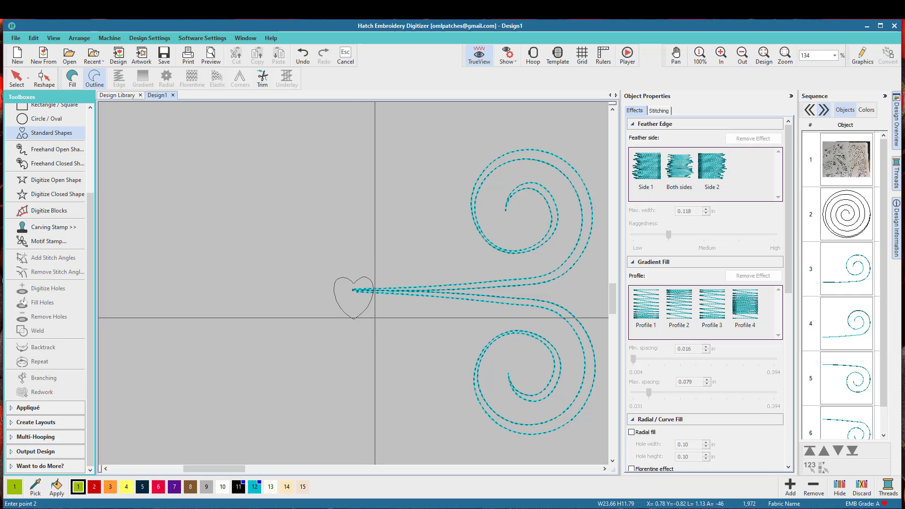
click(375, 317)
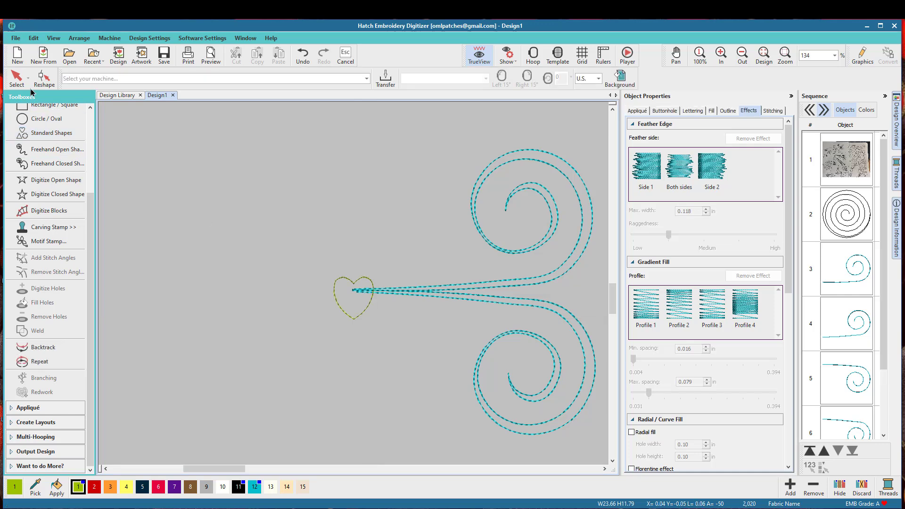
Step: Give the heart a solid Tatami fill in turquoise palette colour 12 and nudge it onto the stem tip
key(Escape)
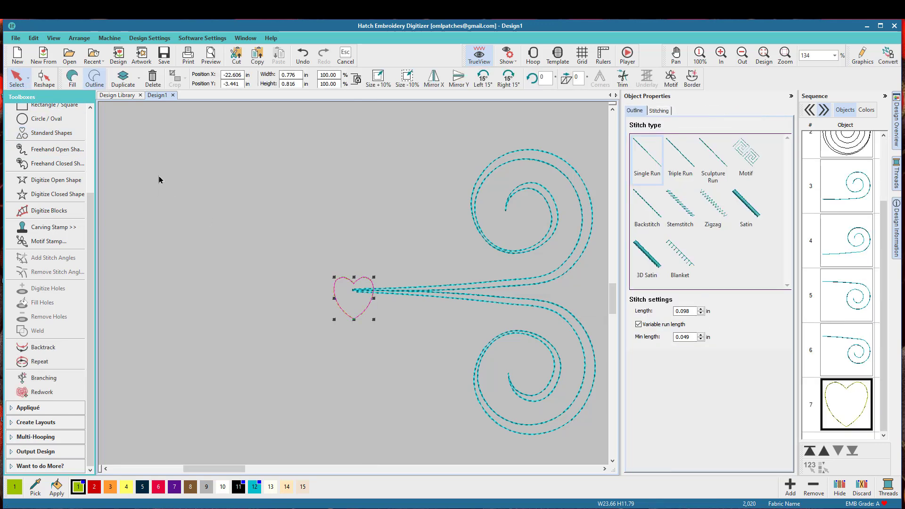
click(74, 77)
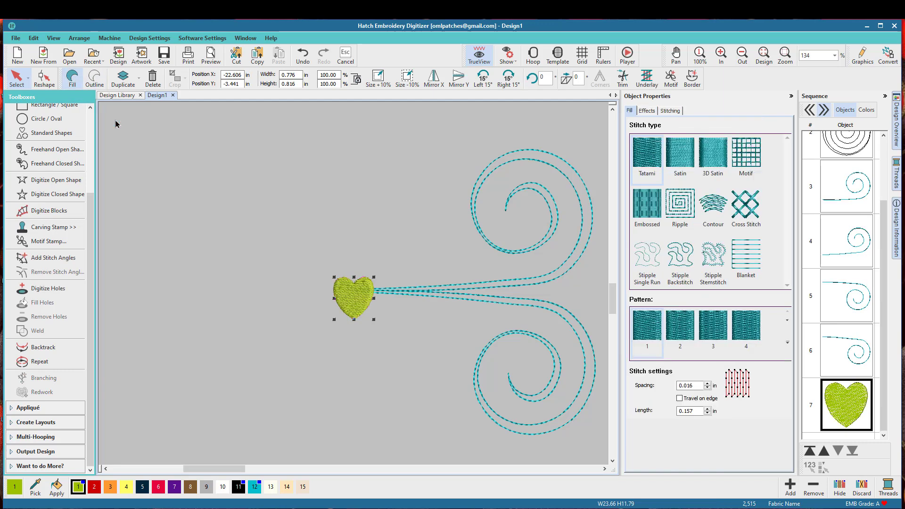
click(254, 487)
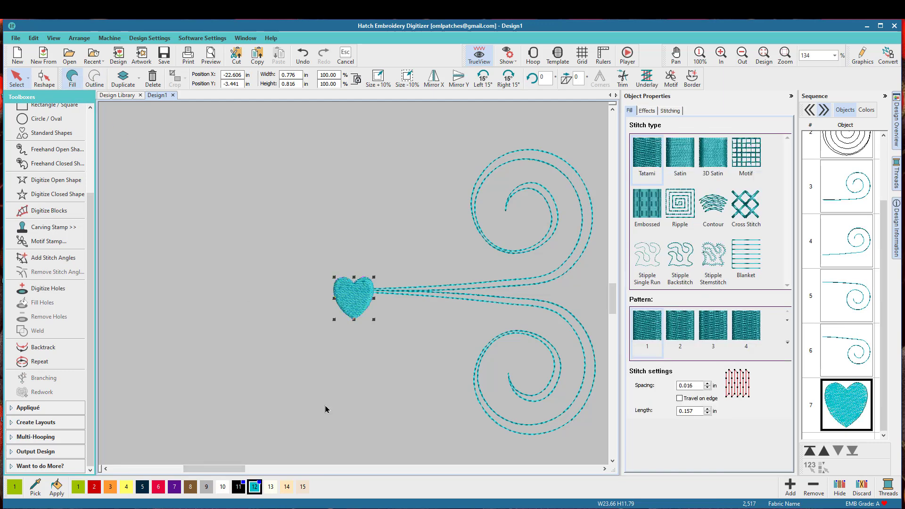
mouse_move(349, 301)
mouse_down()
mouse_move(372, 285)
mouse_move(348, 287)
mouse_move(353, 293)
mouse_up()
click(374, 347)
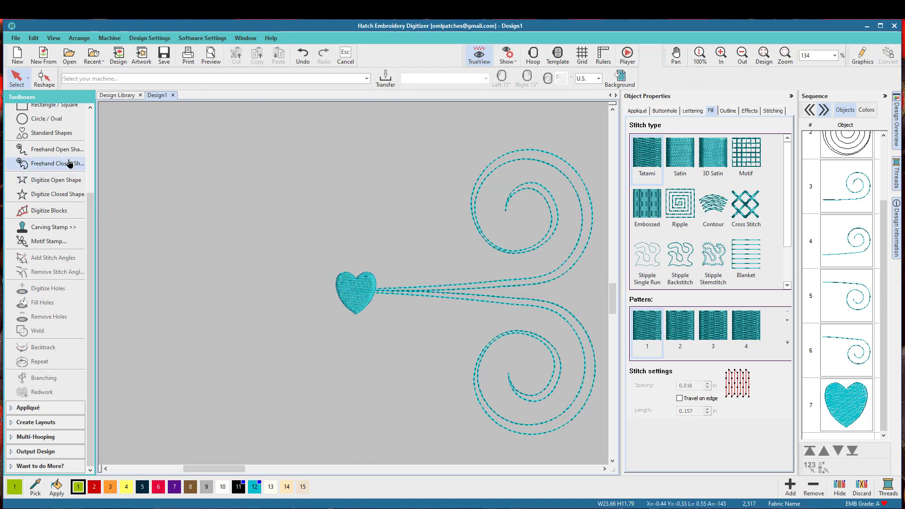
Step: Add a small turquoise circle, shrunk to about two-thirds size, beside the heart
click(50, 122)
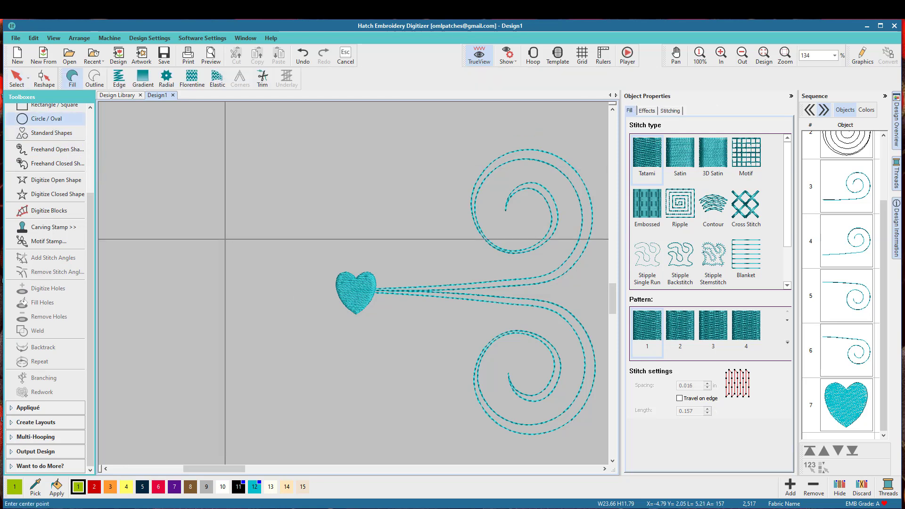
click(231, 281)
click(243, 293)
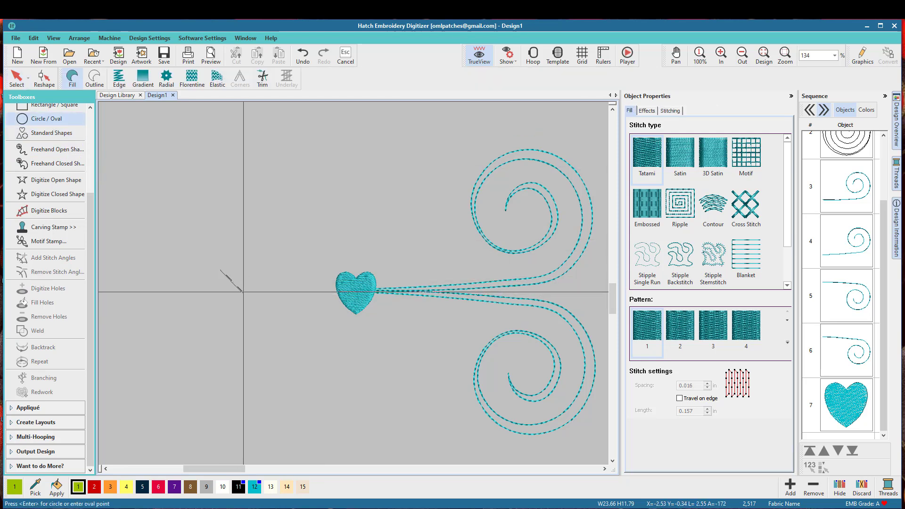
key(Return)
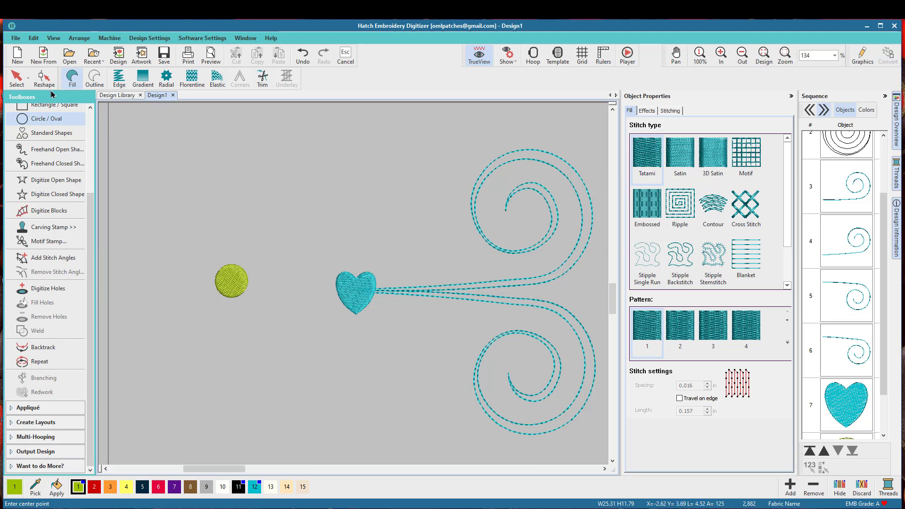
click(18, 80)
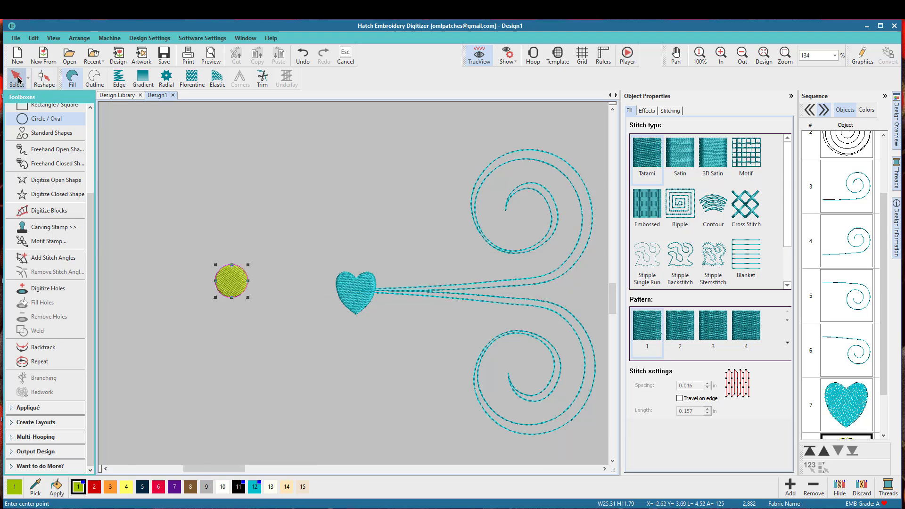
click(255, 486)
drag(248, 297, 236, 288)
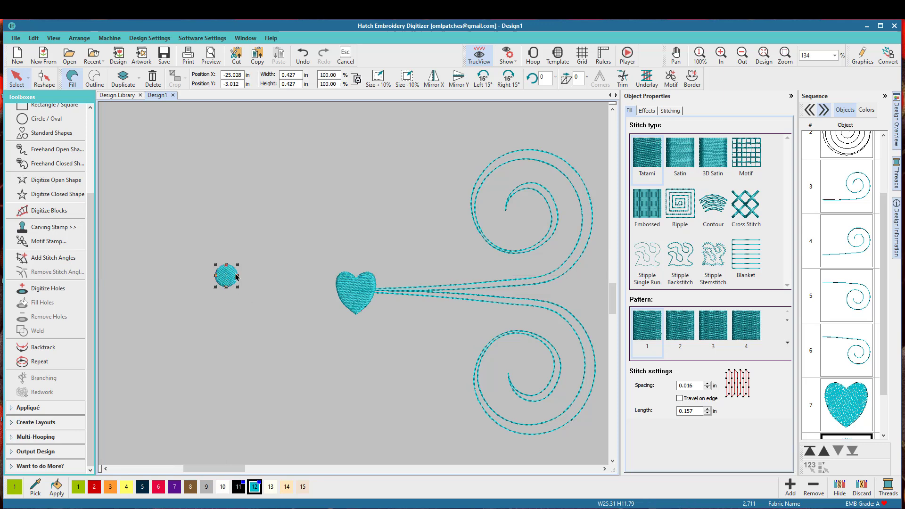
drag(387, 288, 387, 292)
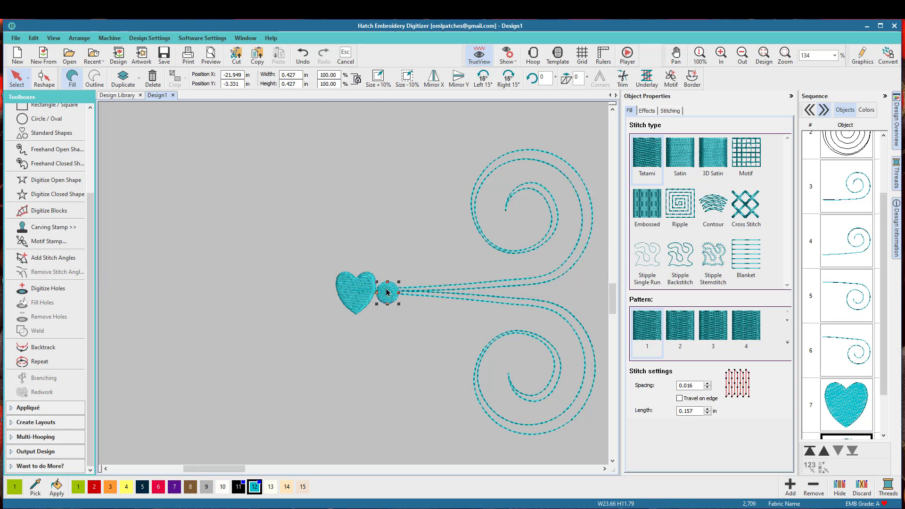
Step: Try stretching the swirl lines toward the heart, then undo the swirl edits
click(406, 287)
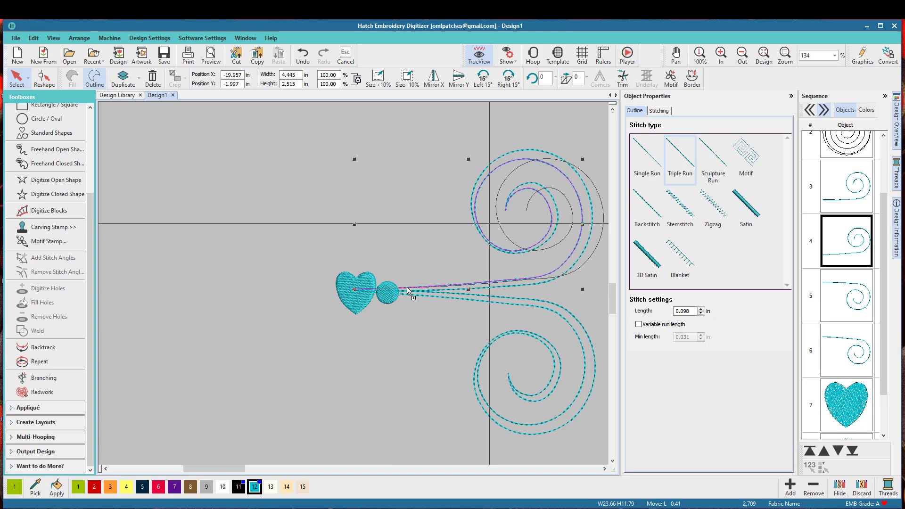
drag(406, 286, 376, 289)
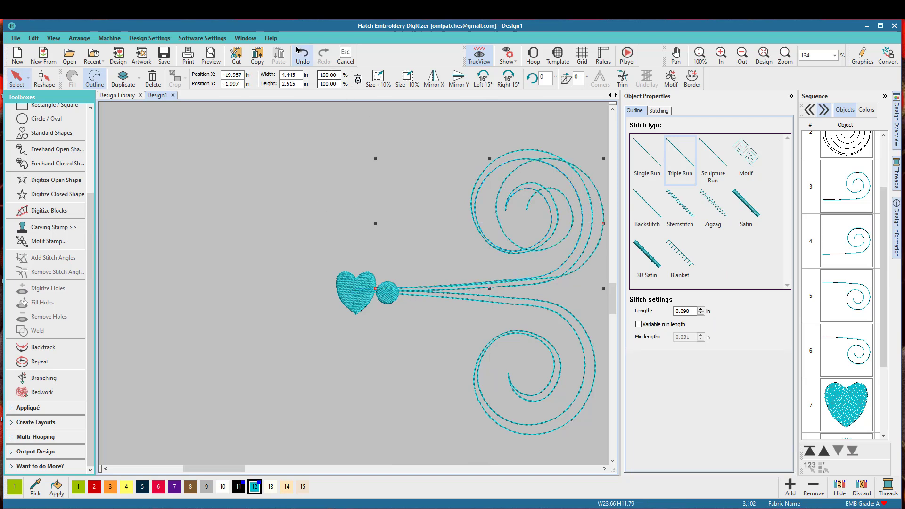
click(303, 62)
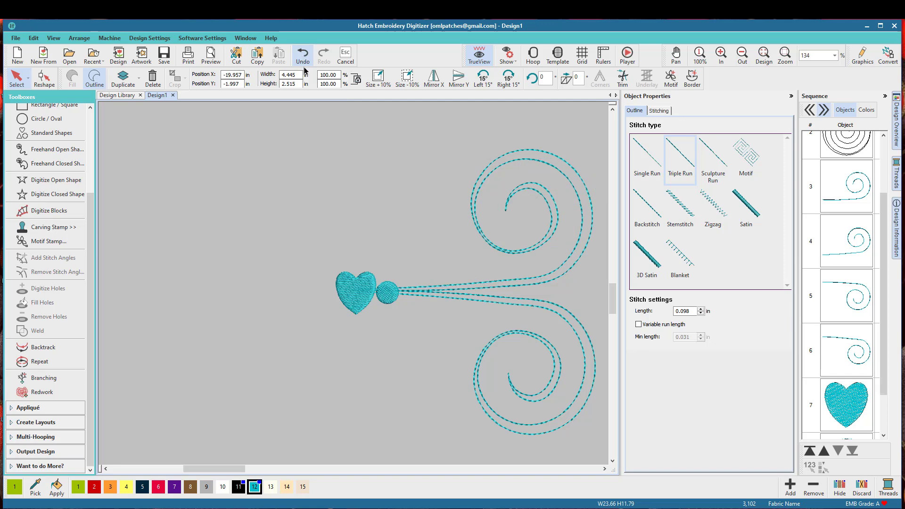
click(390, 296)
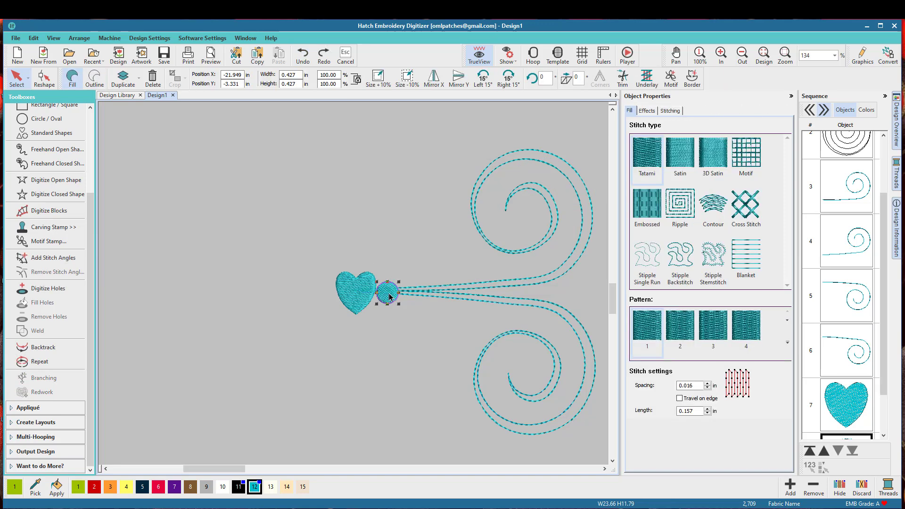
mouse_move(390, 296)
mouse_down()
mouse_move(406, 296)
mouse_move(394, 297)
mouse_up()
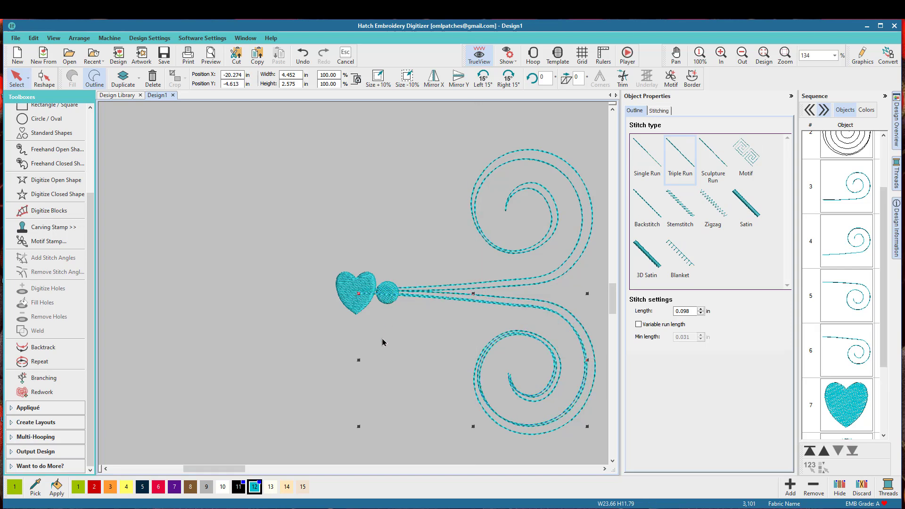
click(303, 55)
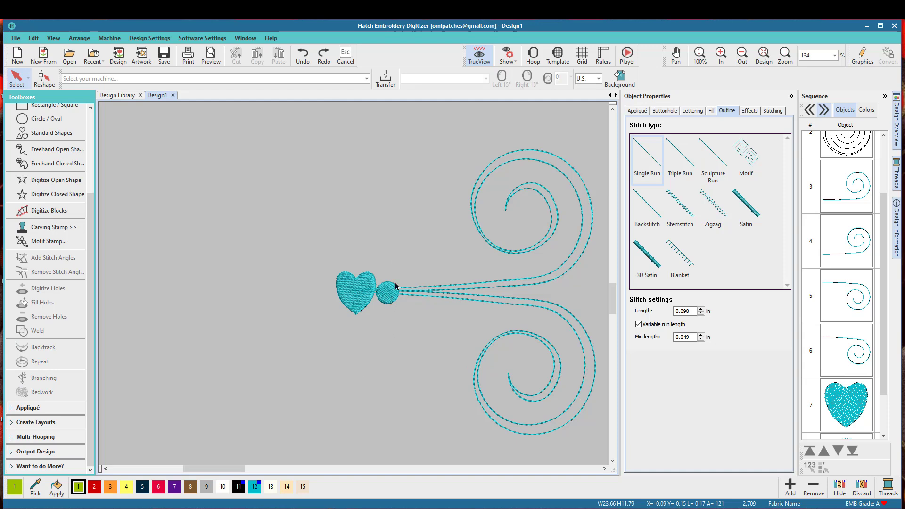
Step: Copy the heart to the right junction where the stems meet the swirls
scroll(364, 288, down, 5)
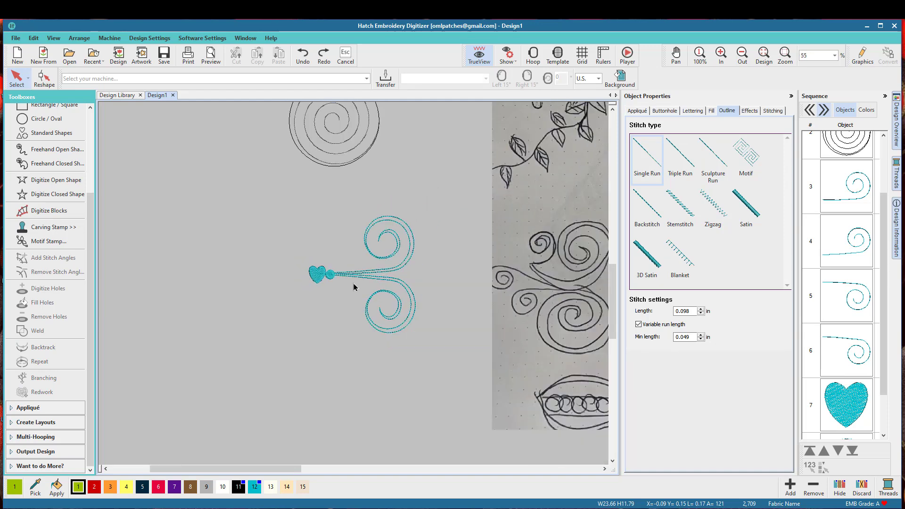
scroll(319, 287, up, 3)
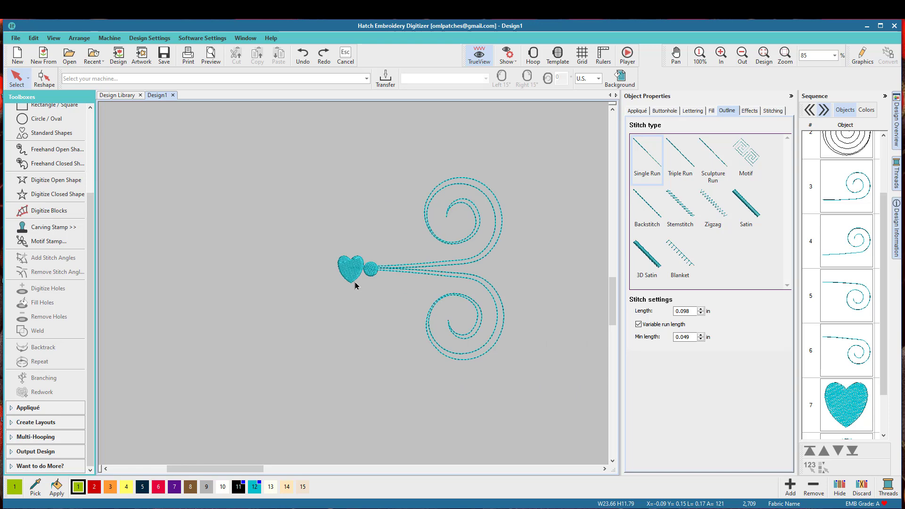
scroll(355, 284, up, 1)
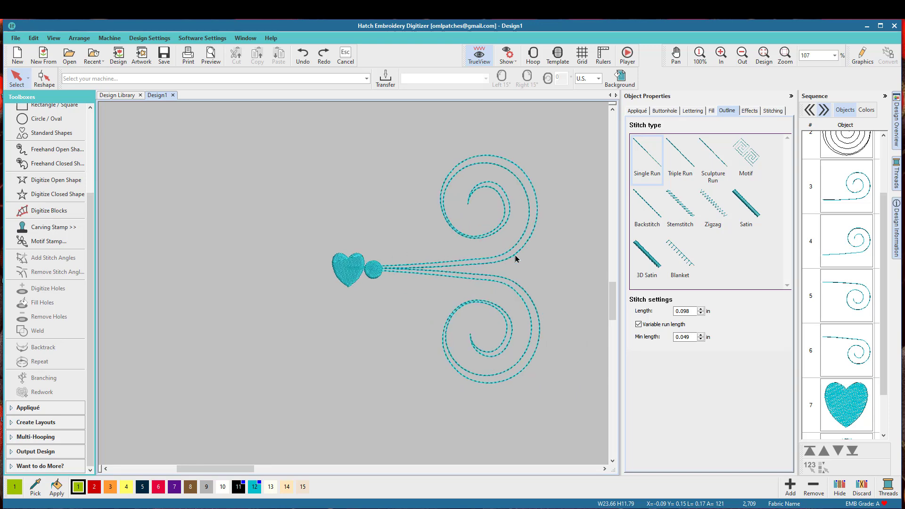
click(347, 264)
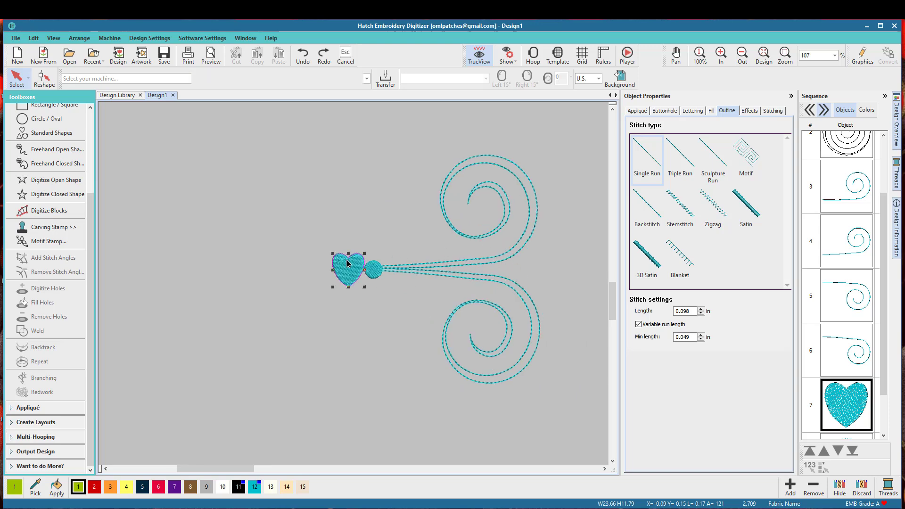
drag(348, 269, 520, 273)
click(557, 398)
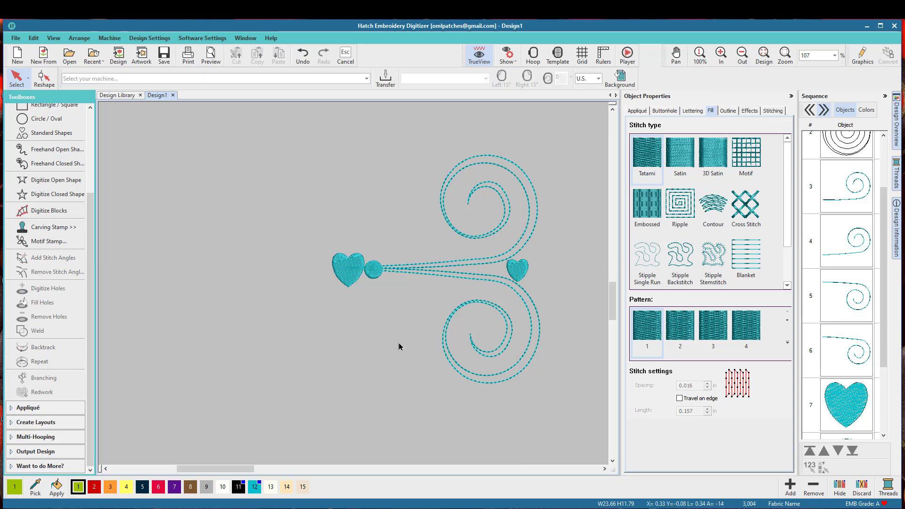
Step: Copy the small heart into the upper and lower spiral centres
scroll(367, 327, down, 1)
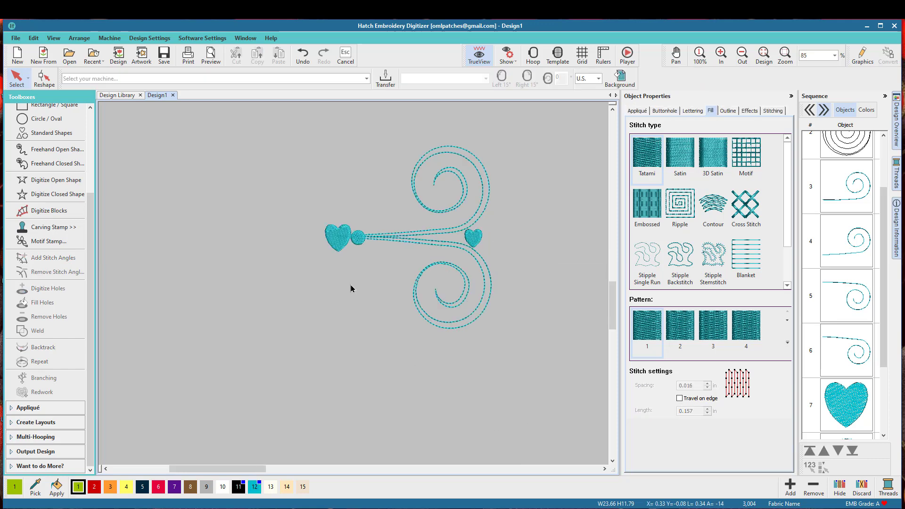
click(472, 240)
drag(473, 241, 432, 193)
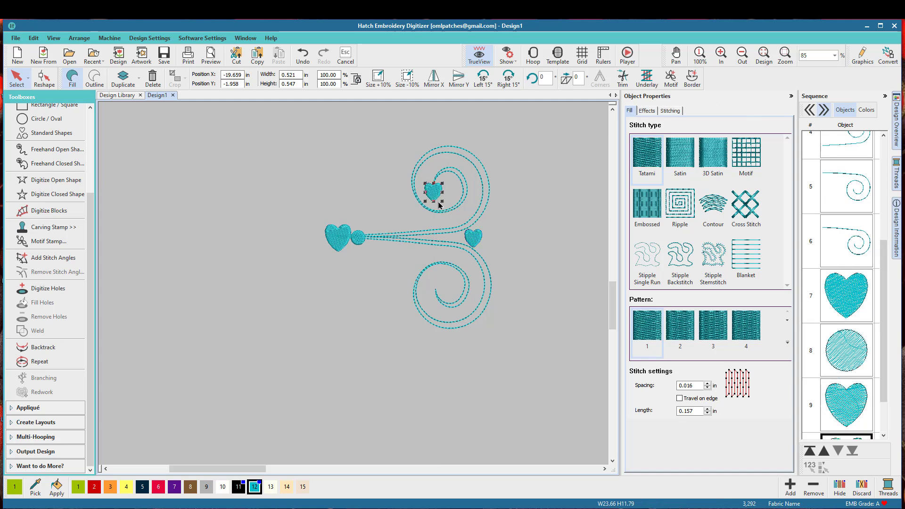
click(502, 293)
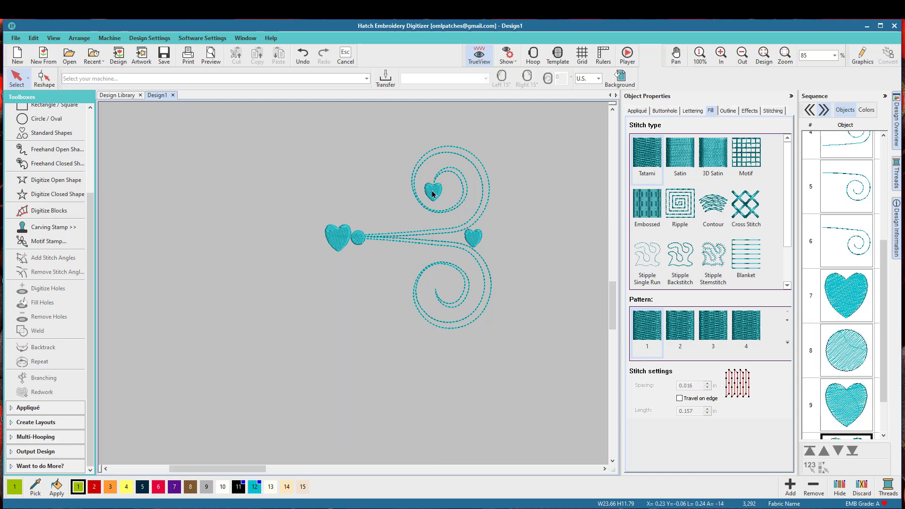
drag(432, 193, 437, 283)
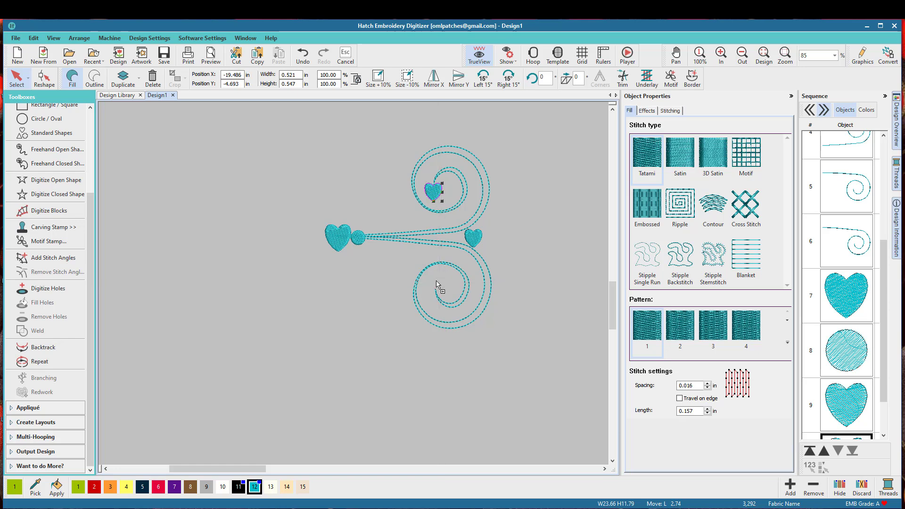
click(511, 363)
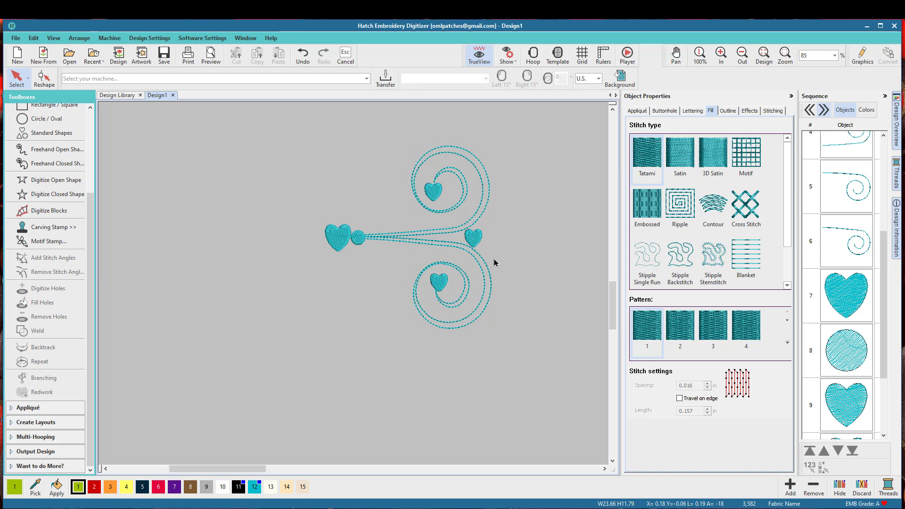
scroll(494, 263, down, 1)
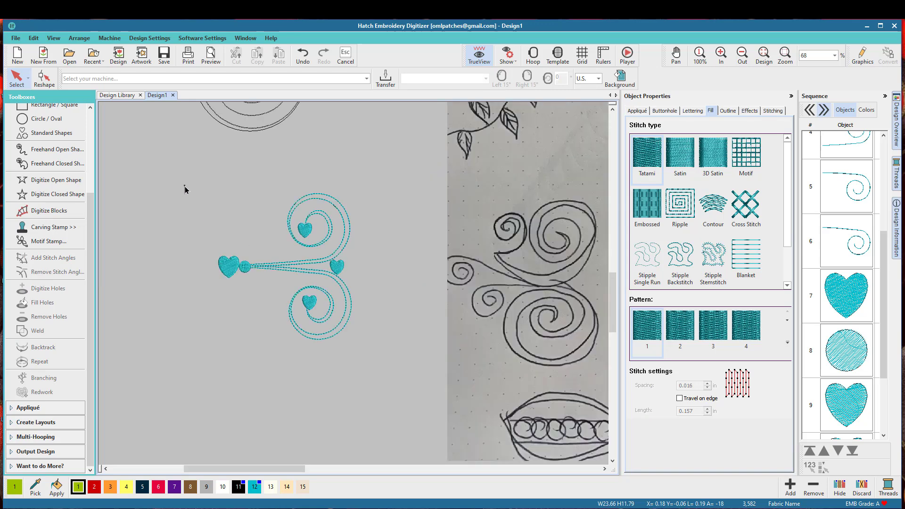
Step: Group the swirls and hearts and move the motif left to X -25.484 in, Y -3.551 in
drag(401, 389, 402, 388)
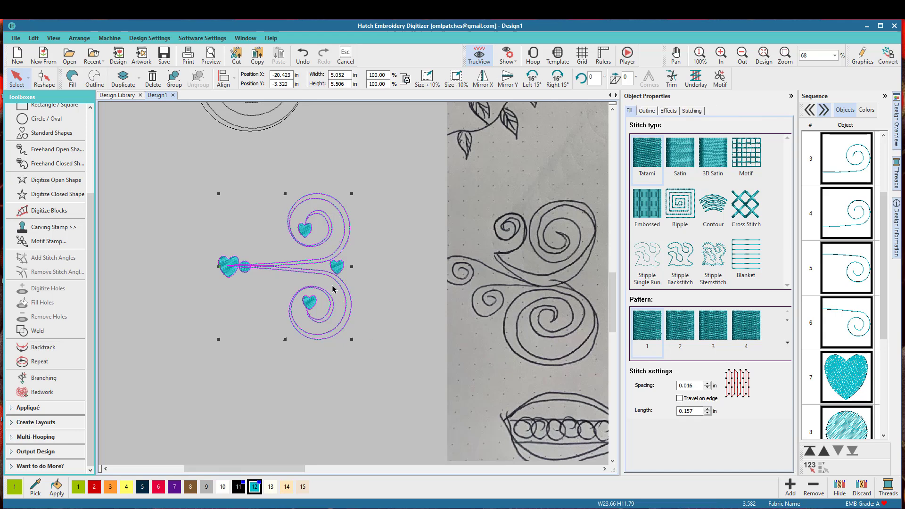
click(174, 77)
drag(312, 273, 177, 281)
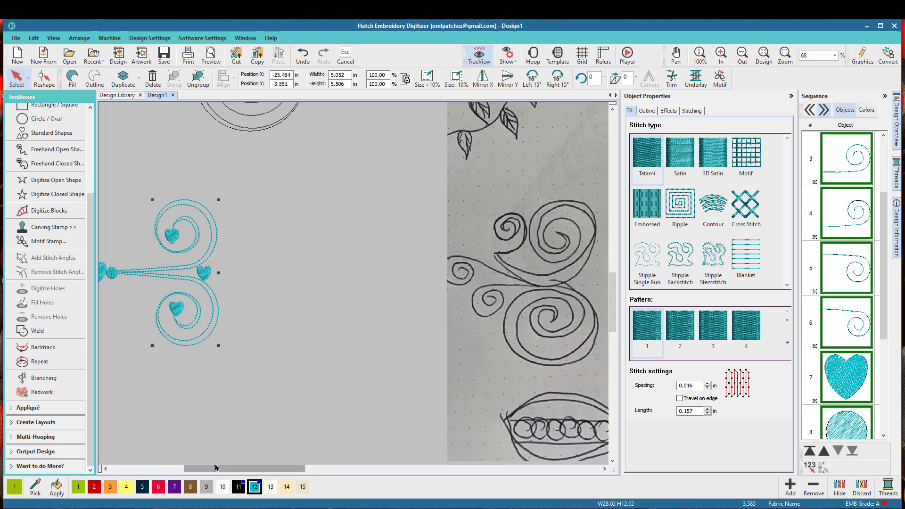
drag(217, 470, 178, 472)
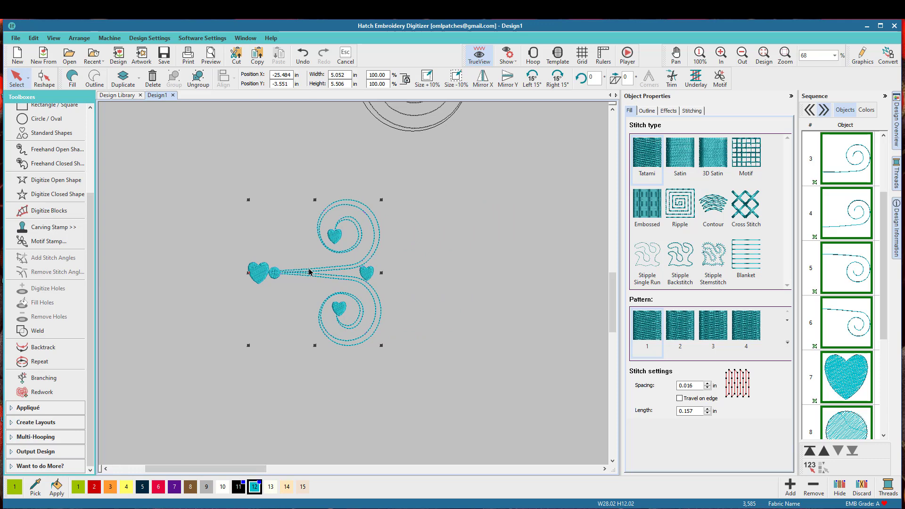
Step: Duplicate the motif, mirror it horizontally, and place it at X -17.604 in facing the original
drag(310, 272, 463, 268)
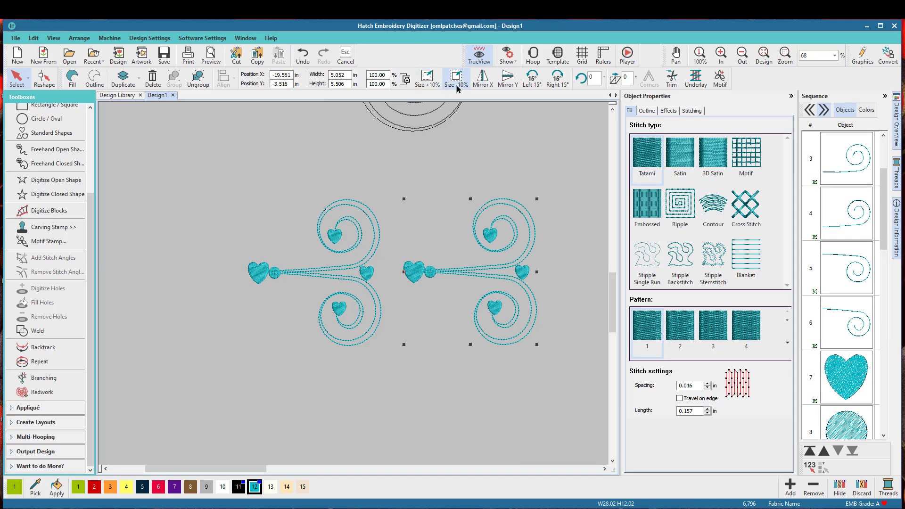
click(482, 84)
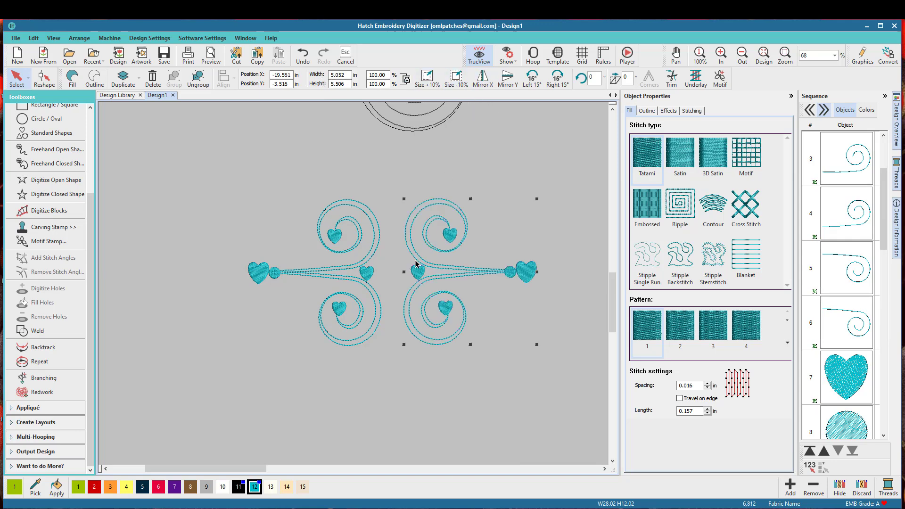
drag(420, 259, 473, 262)
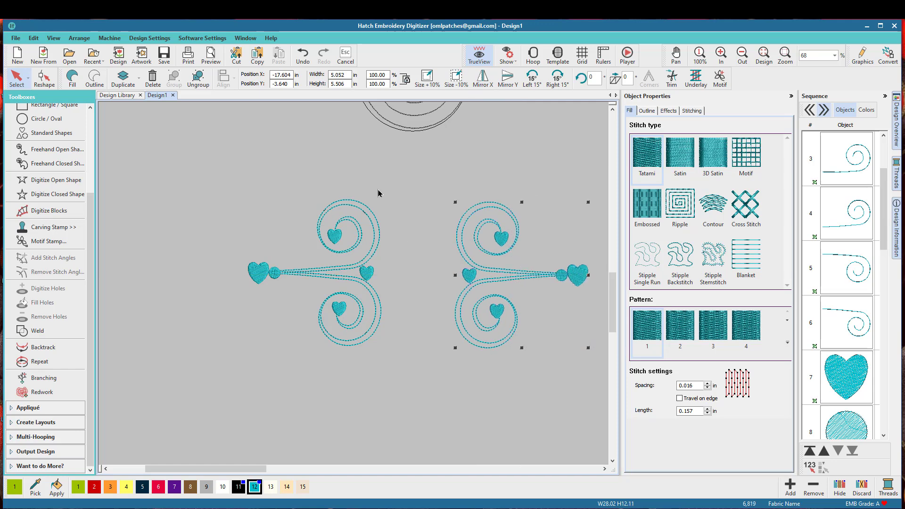
click(400, 214)
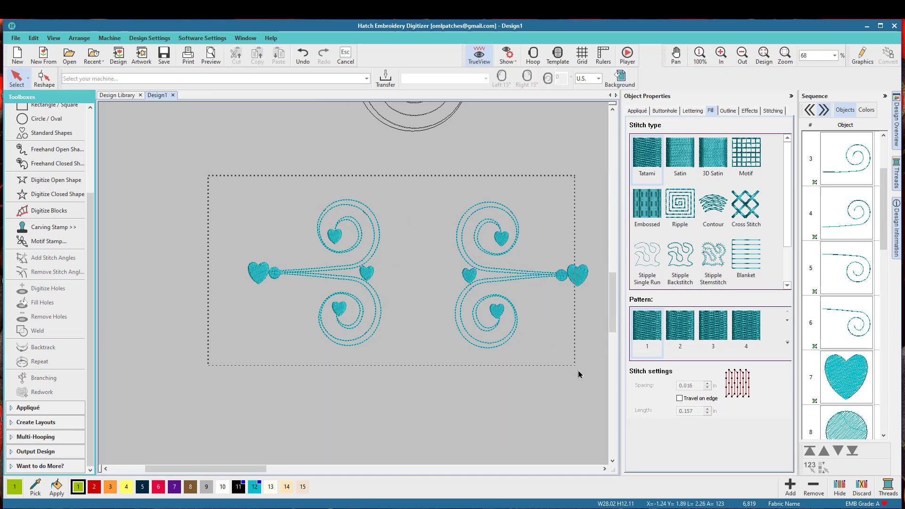
Step: Scale both motifs together to about 79%, spanning 10.382 × 4.492 in
drag(578, 374, 479, 335)
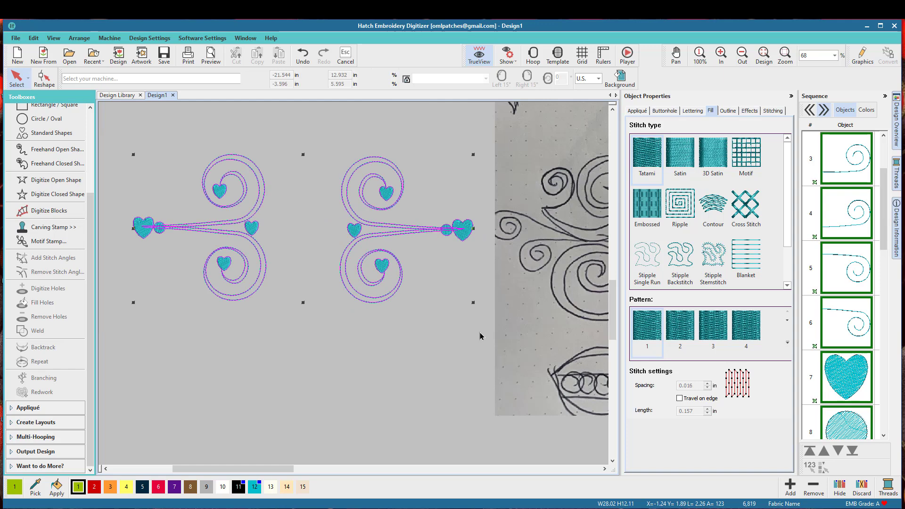
drag(471, 301, 432, 270)
click(312, 330)
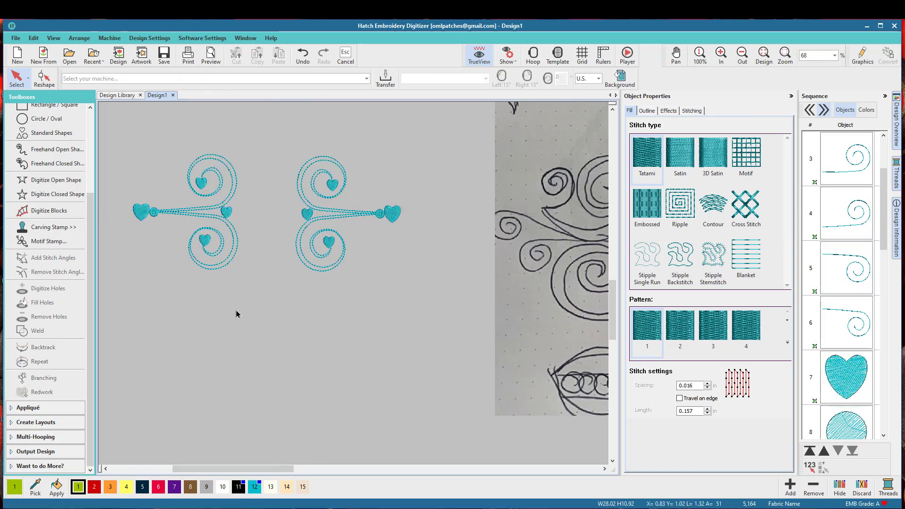
scroll(353, 288, up, 2)
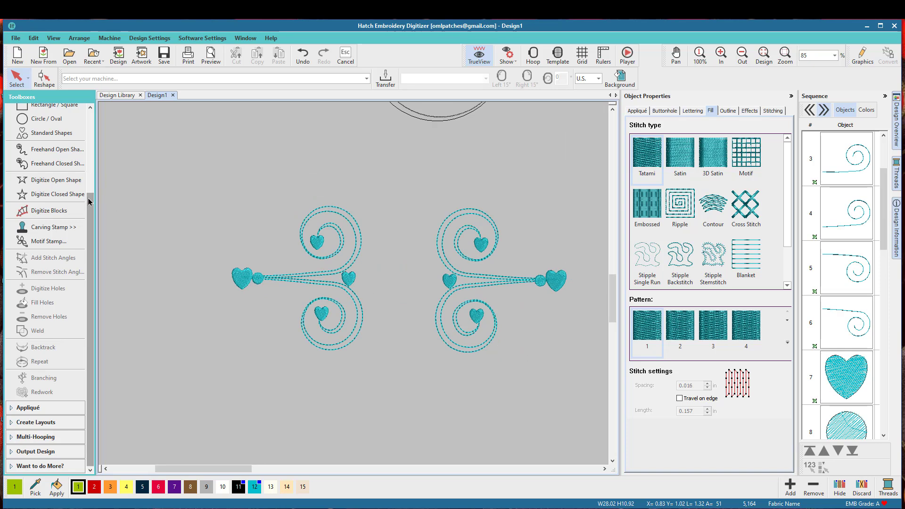
scroll(66, 176, up, 3)
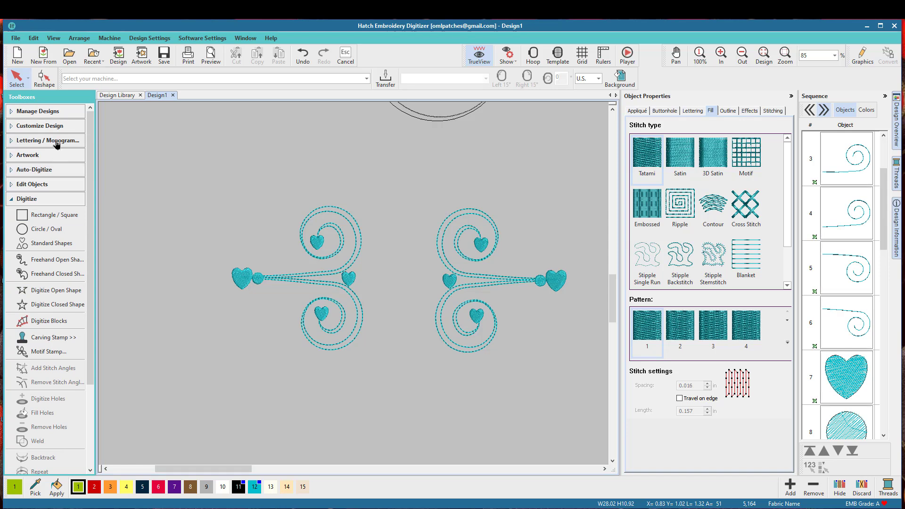
Step: Create a Block2 letter B, enlarge it to about 1.5 in tall, and centre it between the motifs
click(55, 143)
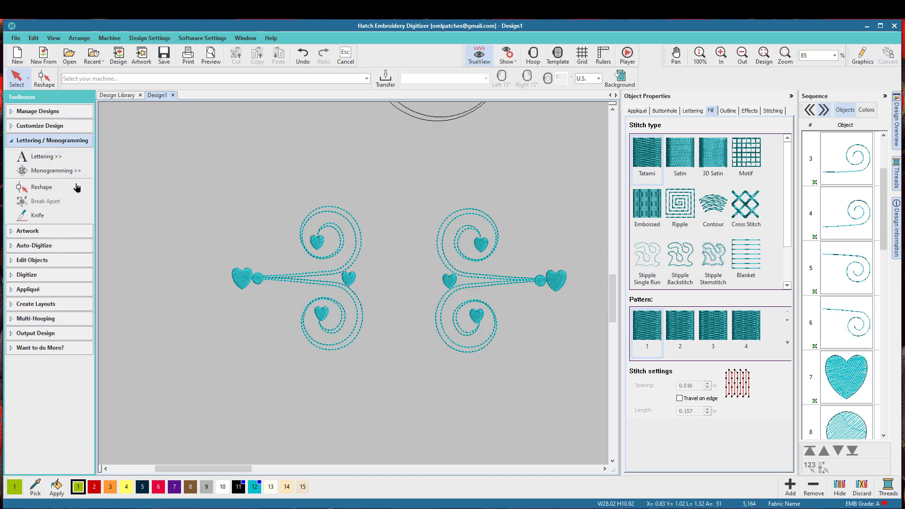
click(41, 157)
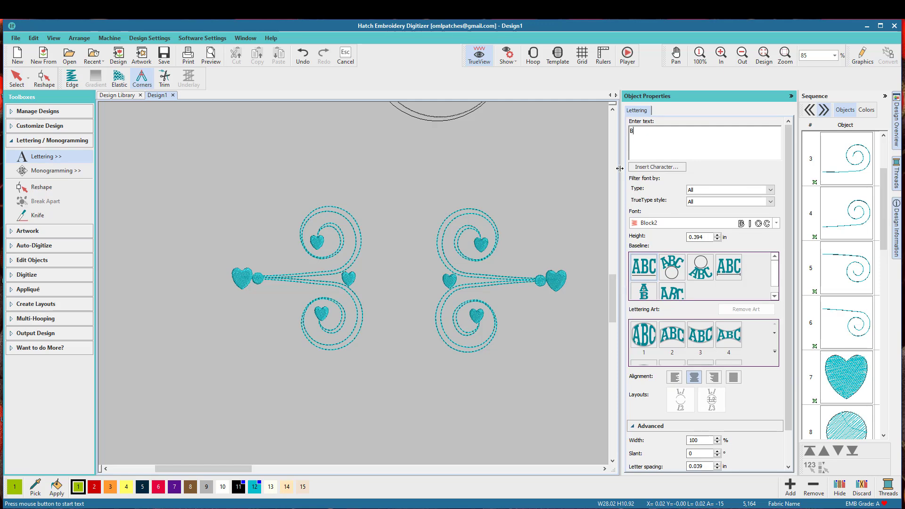
key(Return)
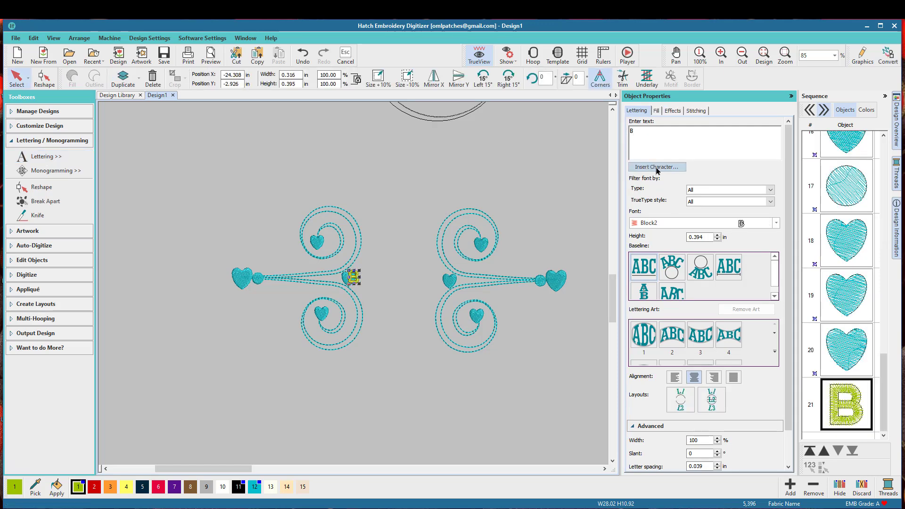
drag(357, 269, 389, 232)
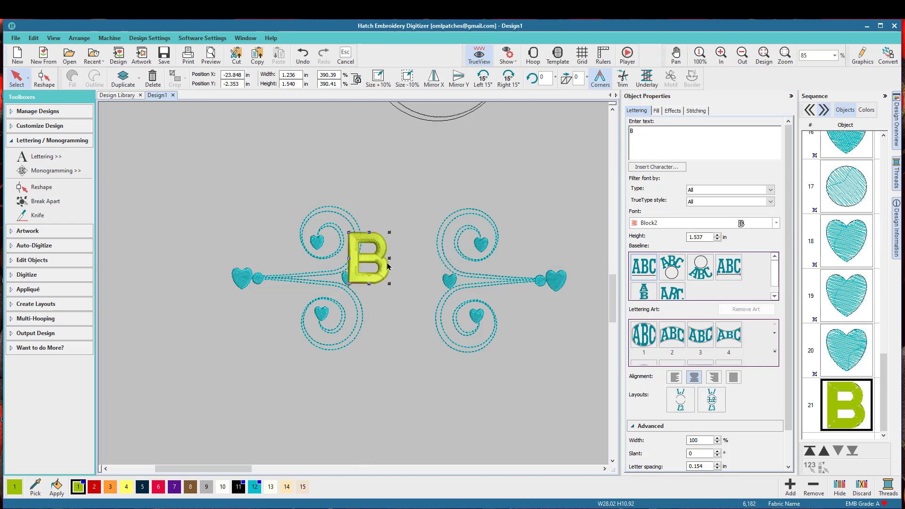
drag(388, 266, 423, 283)
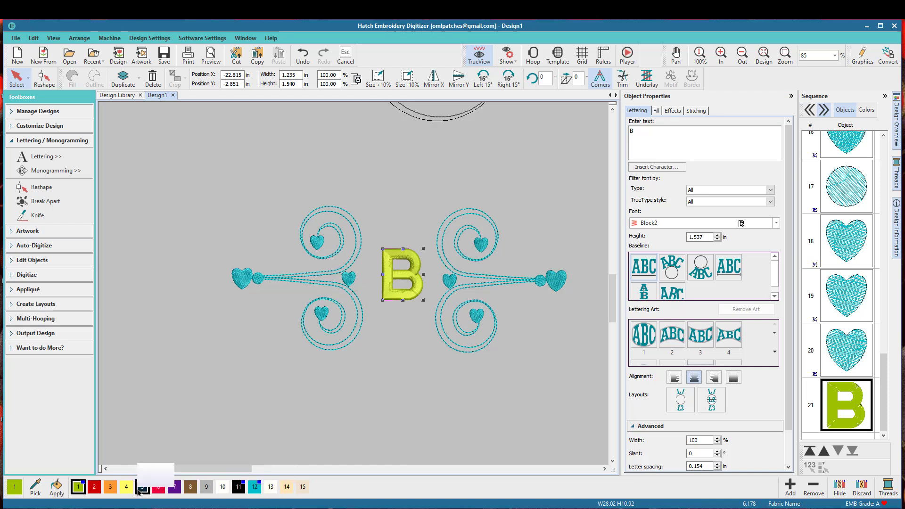
Step: Colour the B purple, switch it to Ballantines Script, and nudge it slightly left and up
click(174, 487)
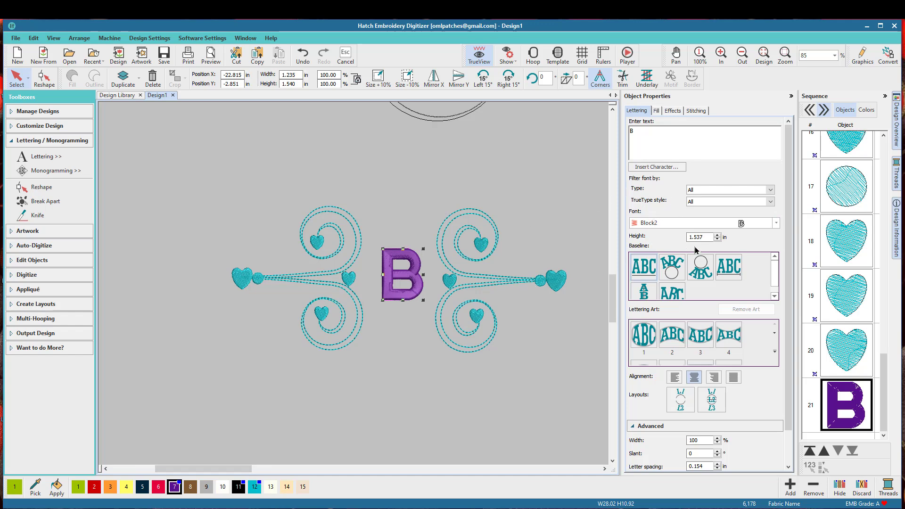
click(777, 226)
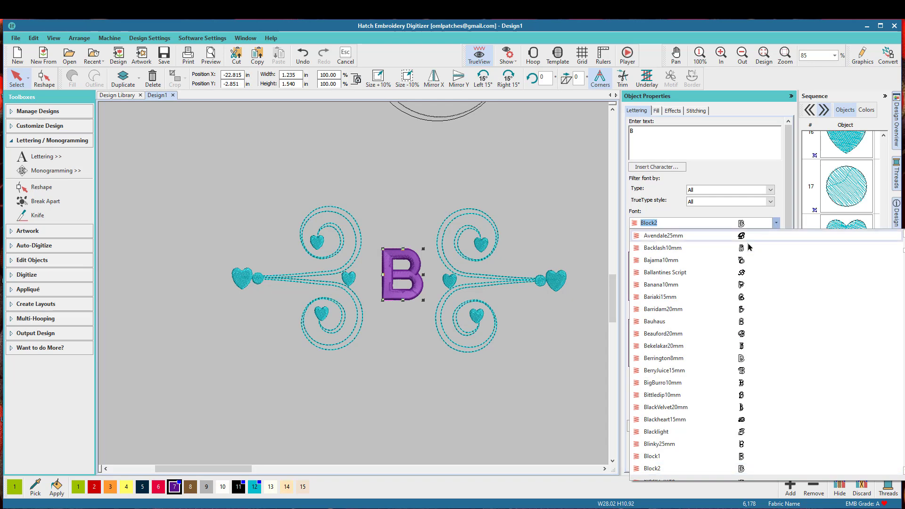
click(719, 272)
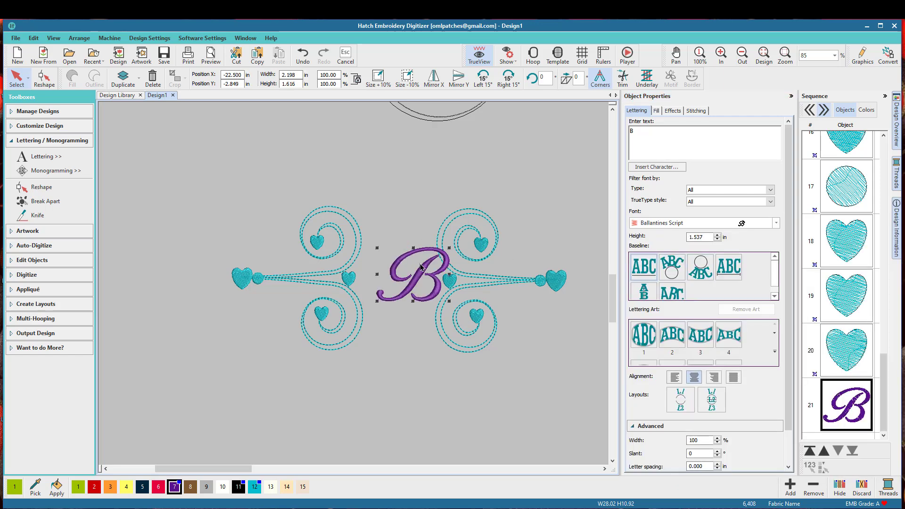
drag(419, 267, 398, 261)
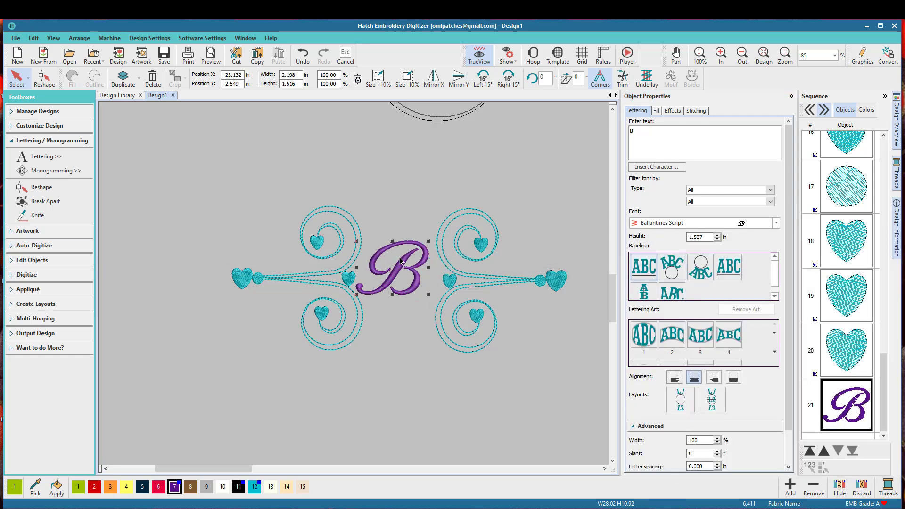
click(485, 258)
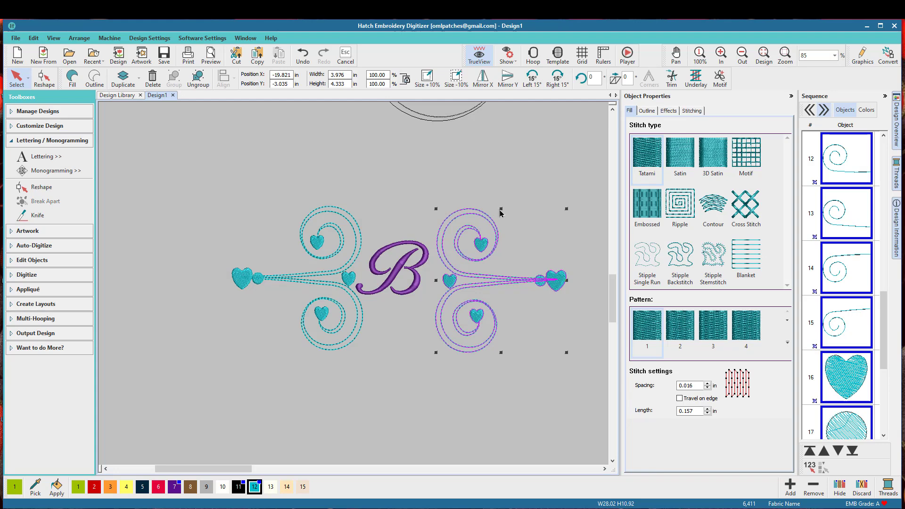
drag(501, 208, 501, 231)
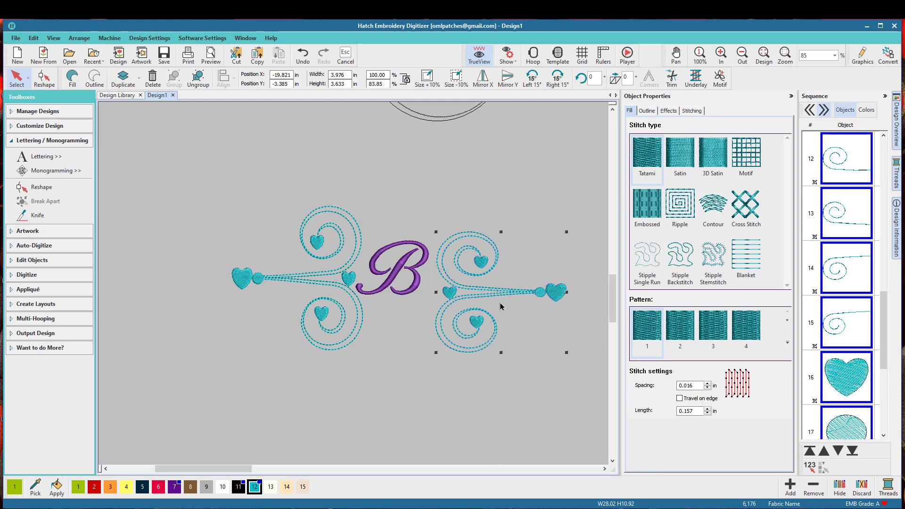
drag(479, 295, 473, 278)
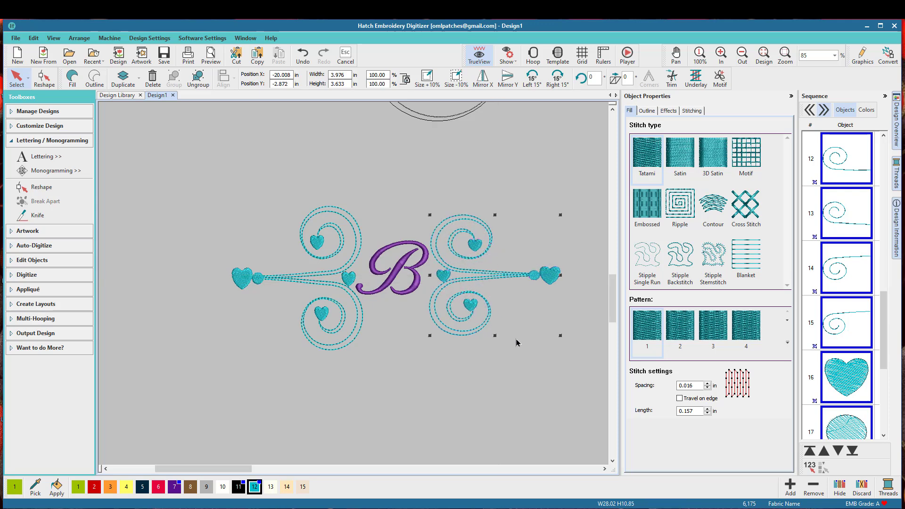
click(509, 374)
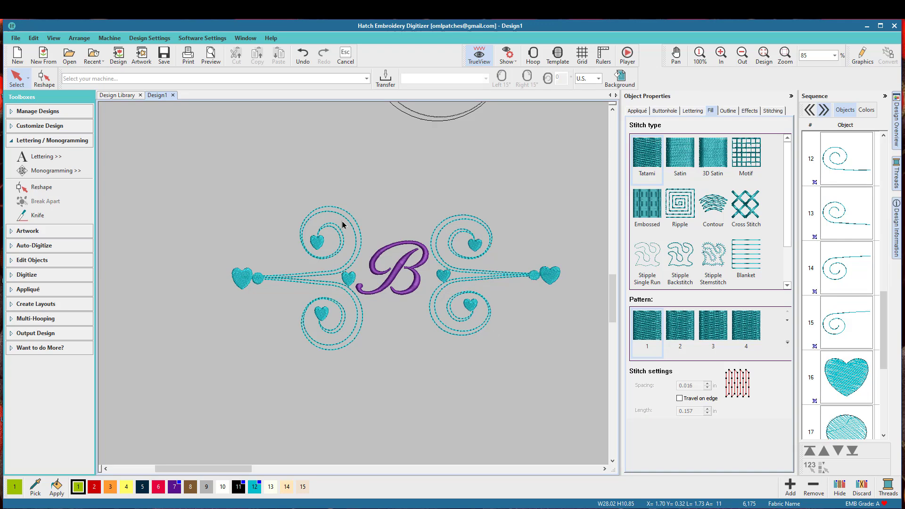
click(302, 54)
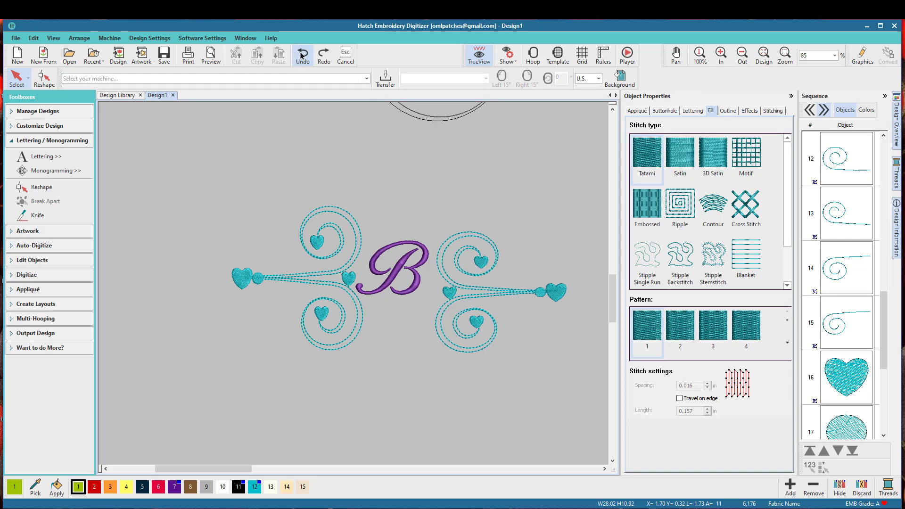
click(394, 276)
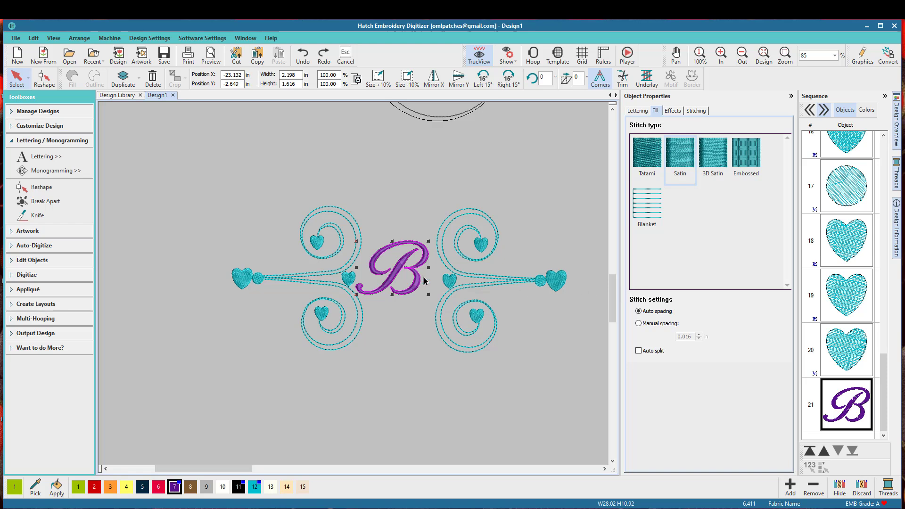
Step: Open the B's lettering font list and scroll down to the Charcuterie font
double_click(402, 270)
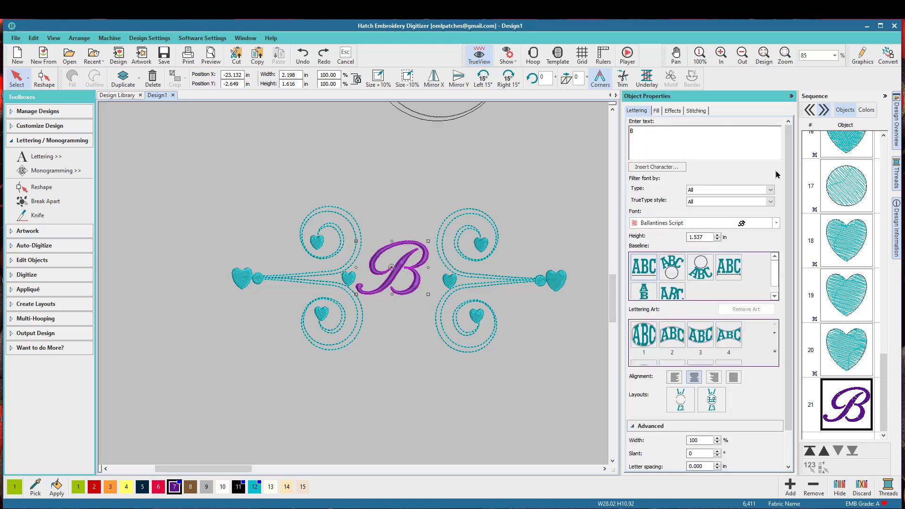
click(775, 224)
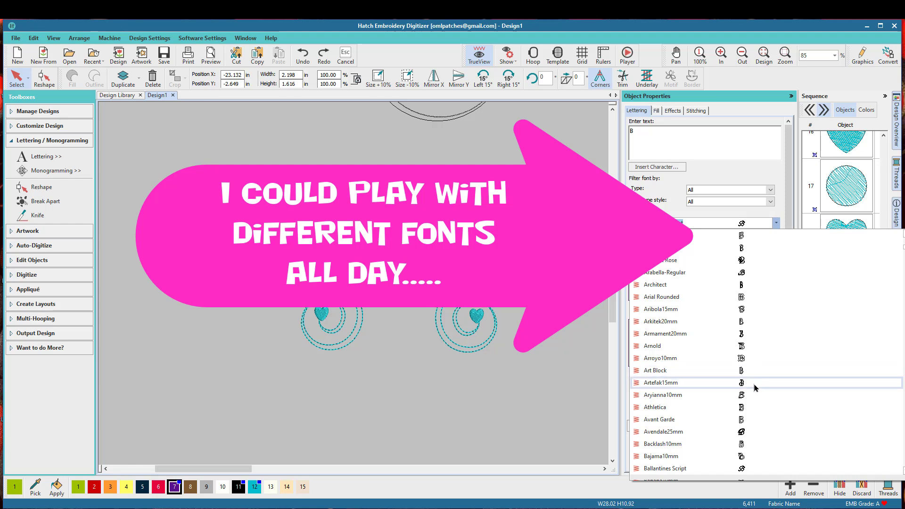
scroll(754, 379, down, 1)
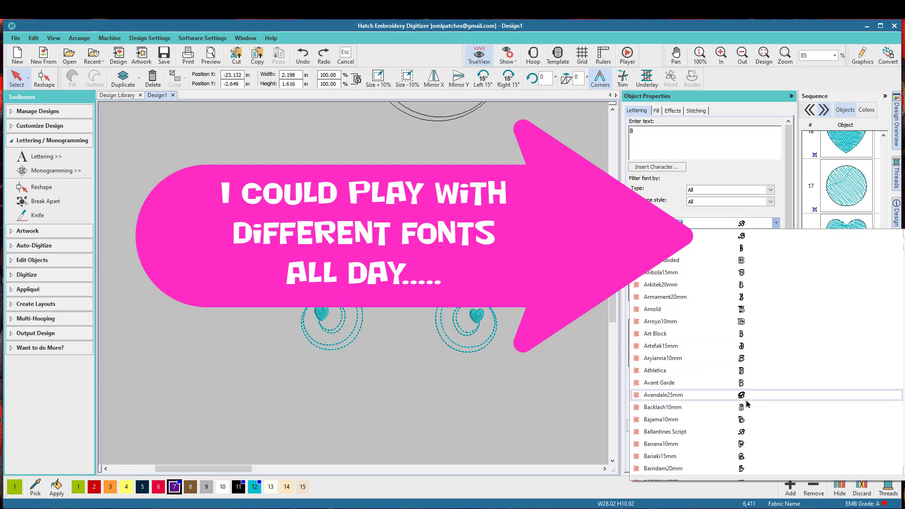
scroll(746, 400, down, 3)
scroll(748, 418, down, 1)
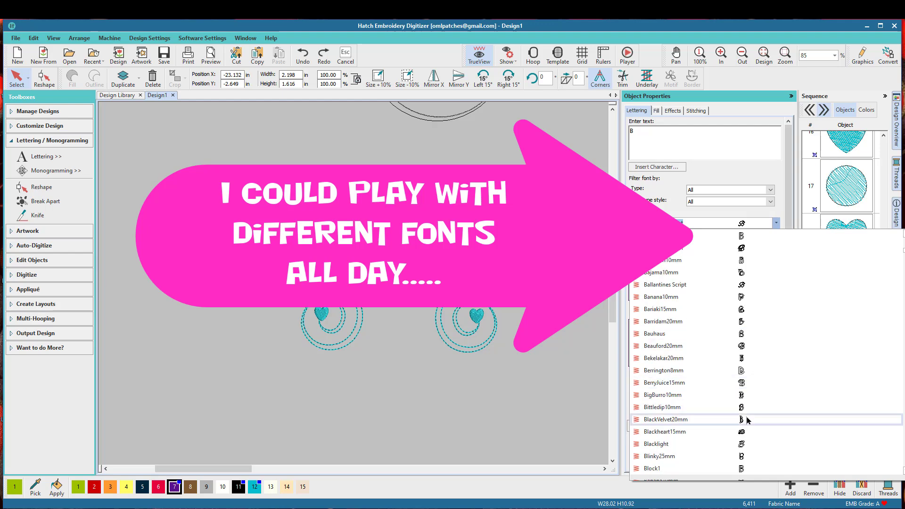
scroll(748, 420, down, 1)
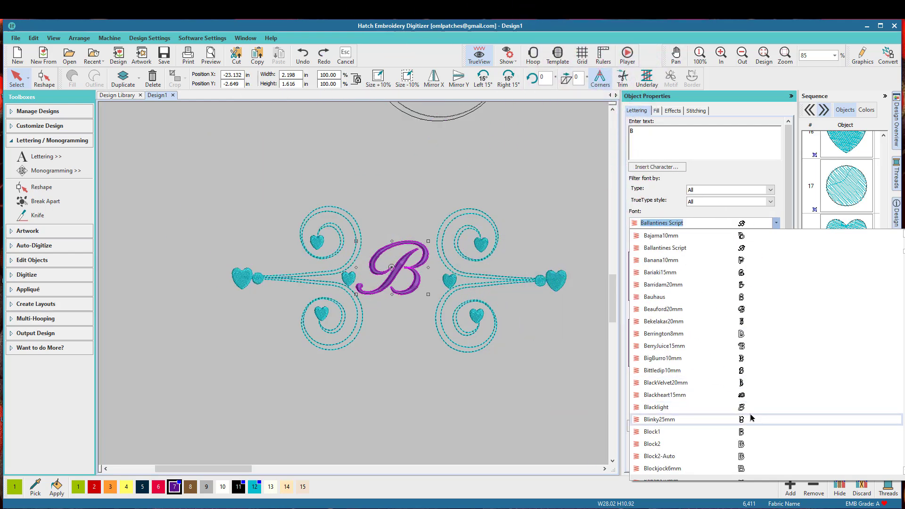
scroll(750, 417, down, 4)
scroll(750, 428, down, 1)
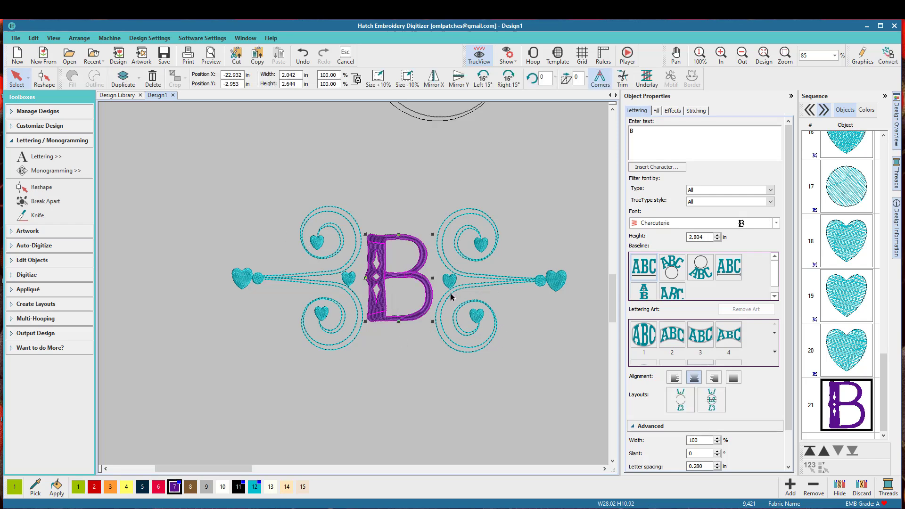
Step: Apply lettering art style 9 to the Charcuterie B and filter fonts by Embroidery type
click(384, 375)
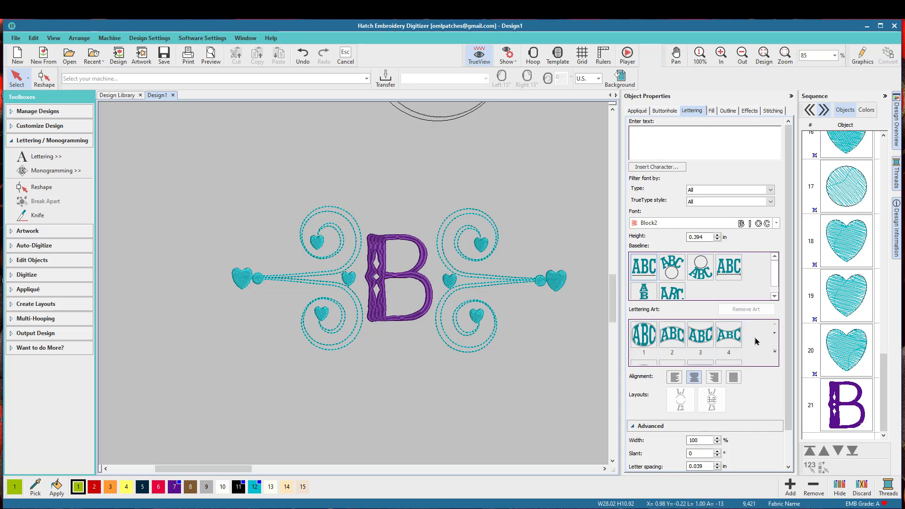
click(386, 280)
click(774, 354)
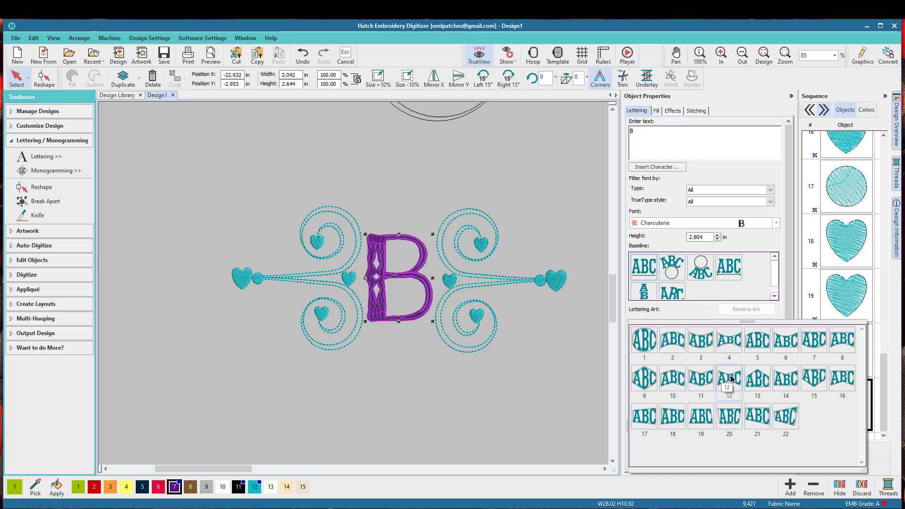
click(644, 375)
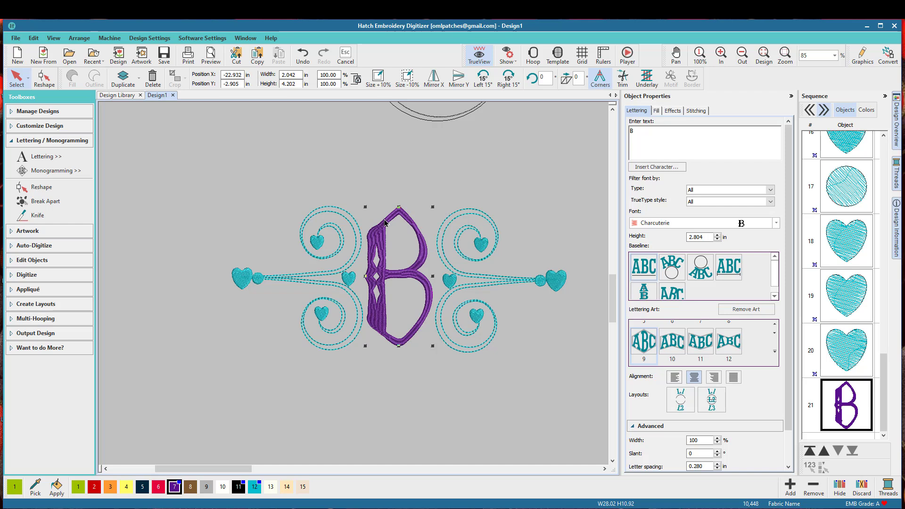
click(771, 190)
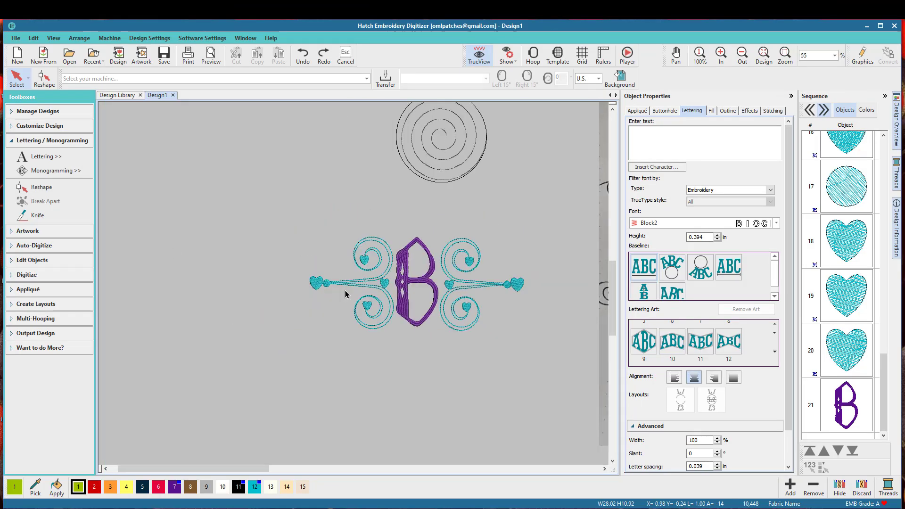
scroll(343, 282, up, 2)
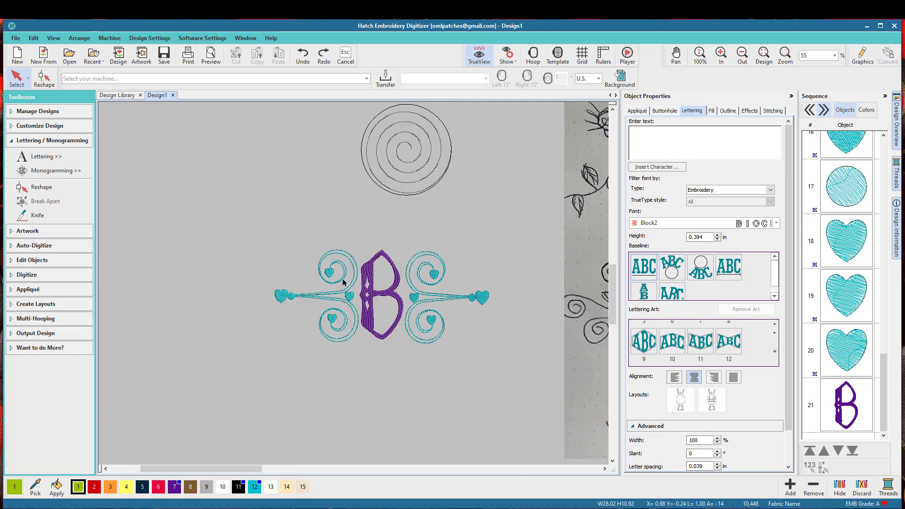
scroll(342, 282, up, 1)
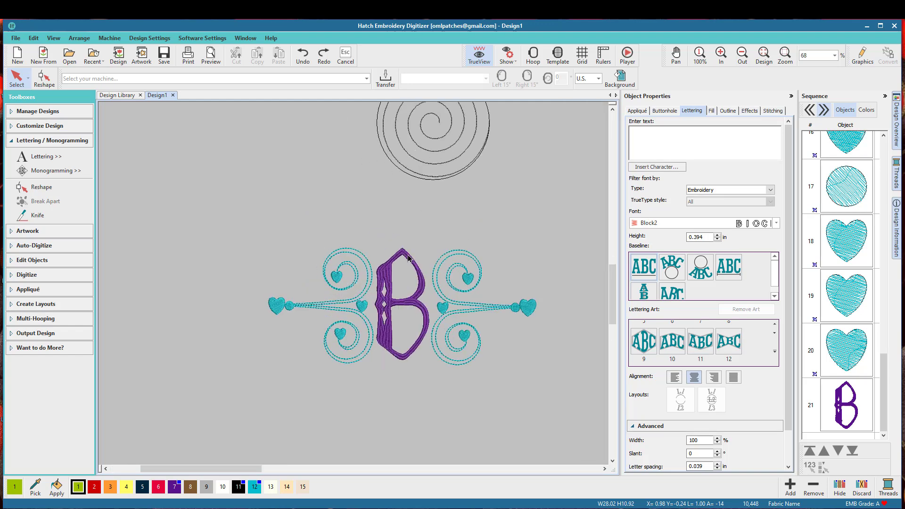
click(362, 308)
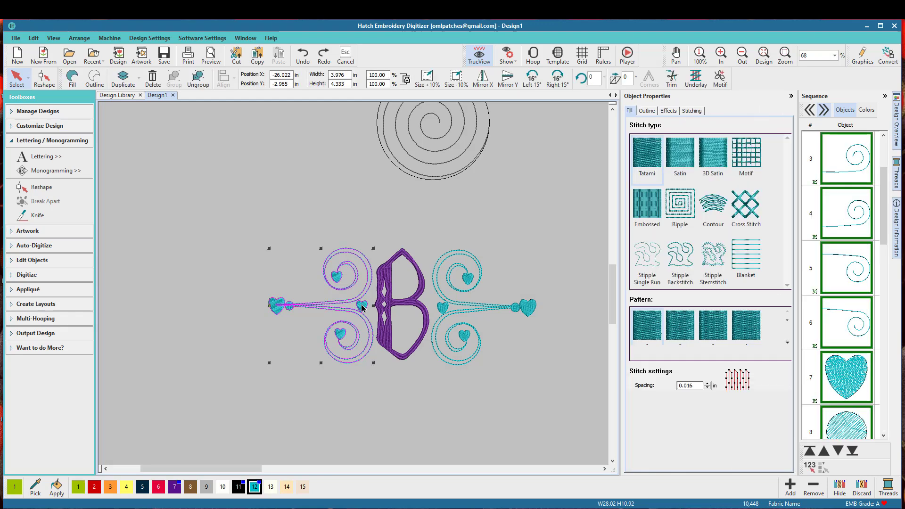
click(385, 406)
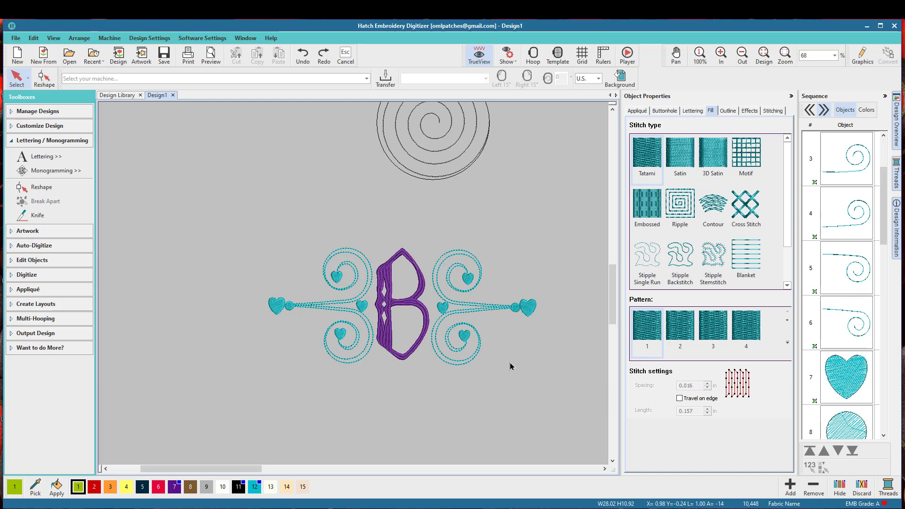
scroll(356, 287, down, 2)
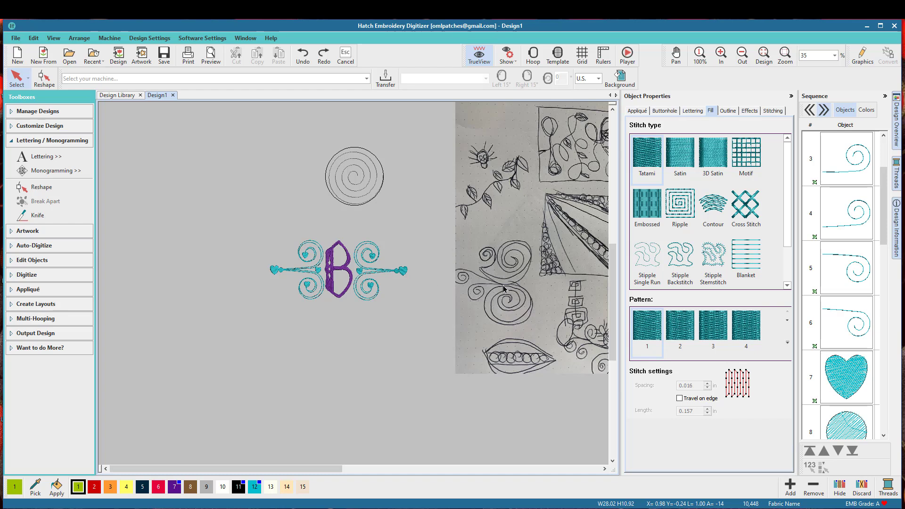
scroll(308, 269, up, 4)
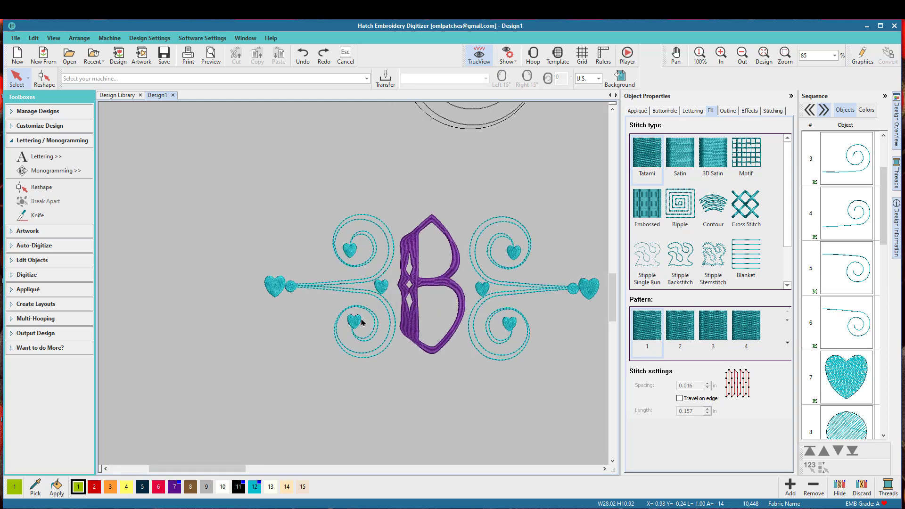
scroll(353, 294, down, 2)
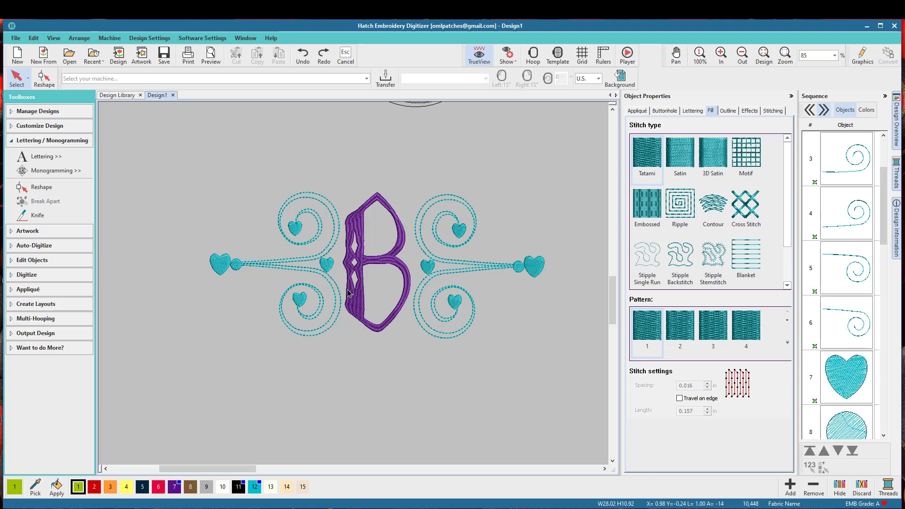
ctrl+scroll(353, 282, down, 3)
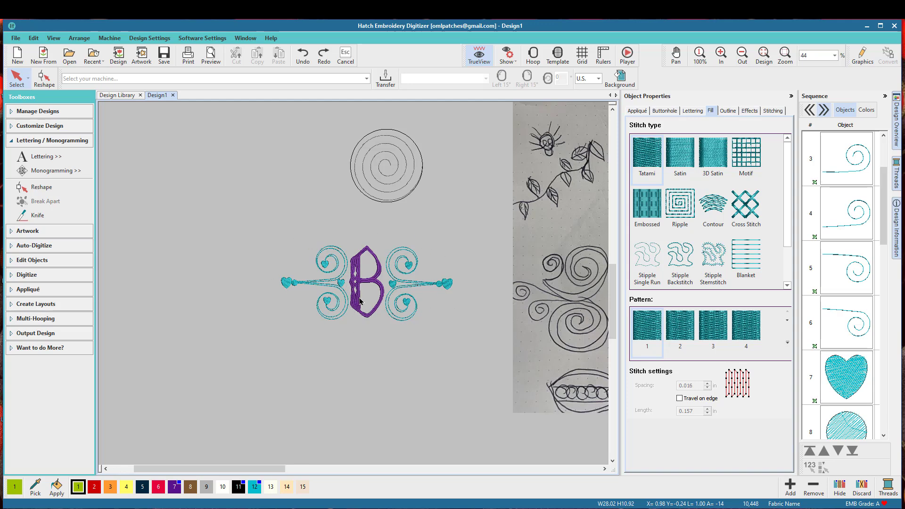
scroll(364, 302, up, 1)
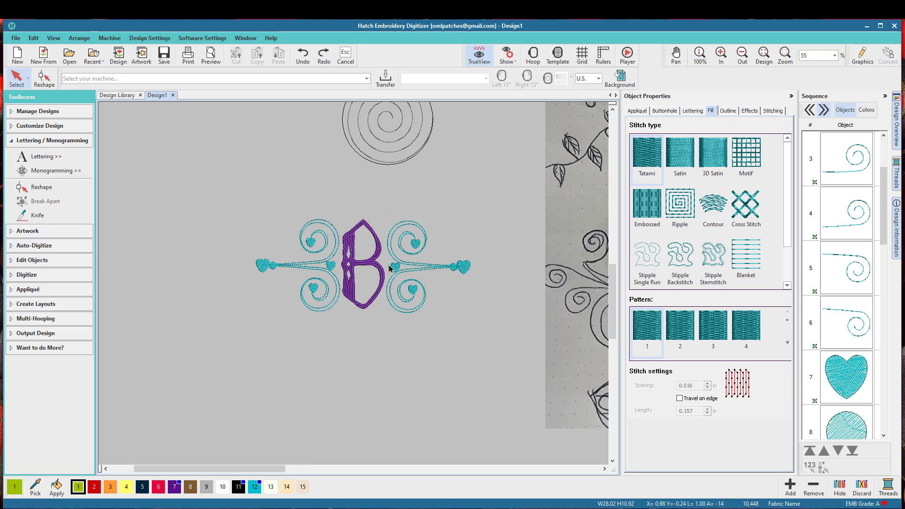